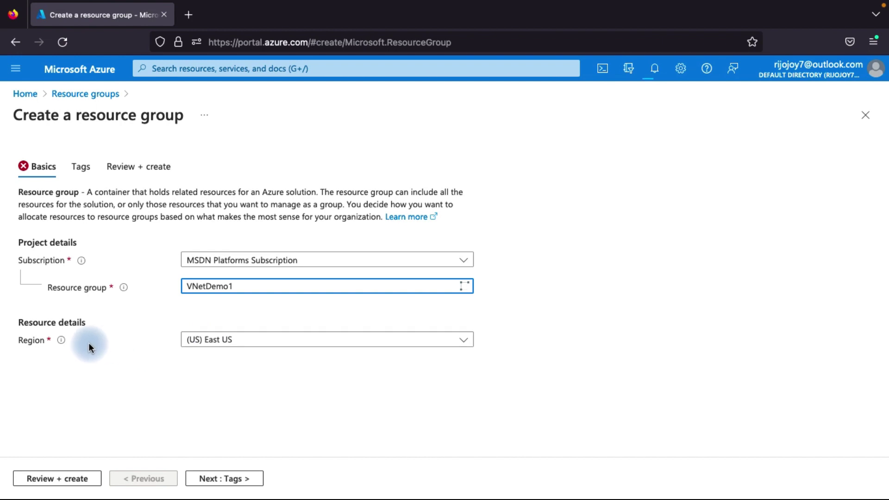
- Create the VNetDemo1 resource group with the region kept at (US) East US and no tags
left_click(214, 343)
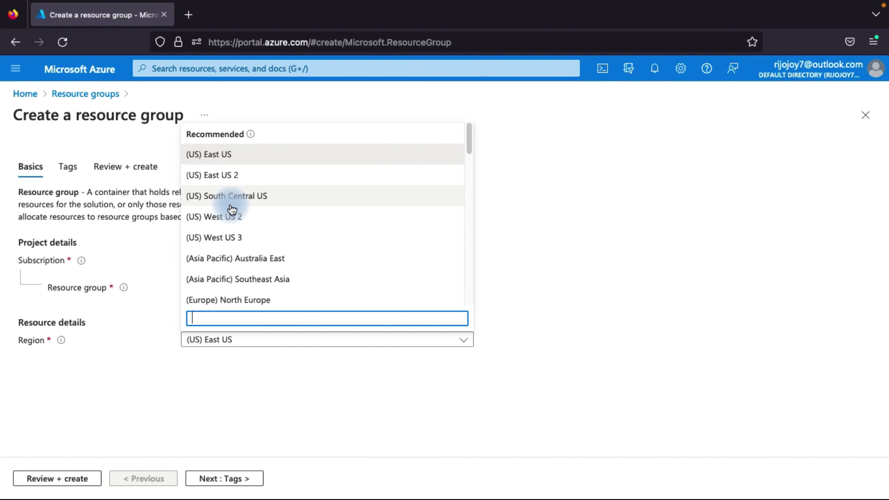
left_click(172, 344)
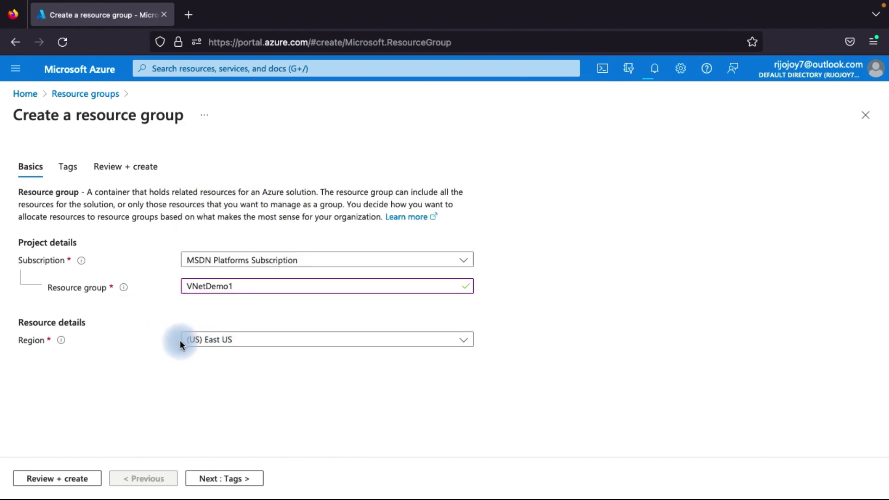
left_click(218, 479)
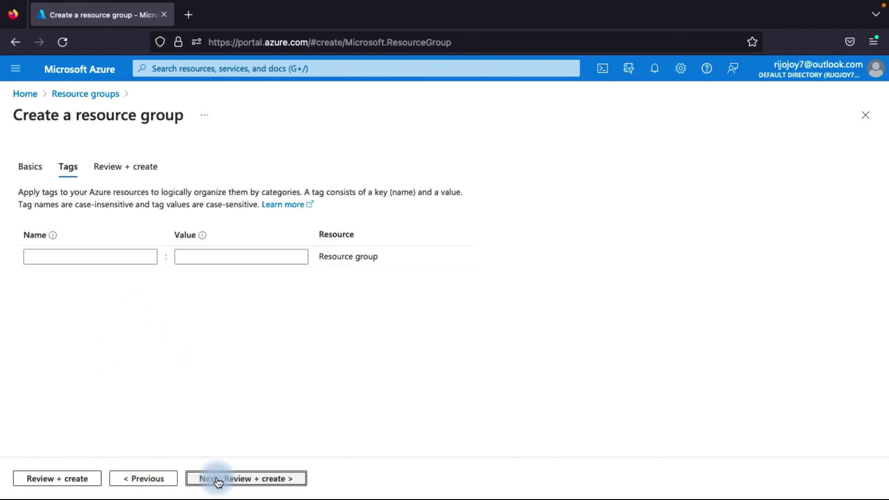
left_click(57, 482)
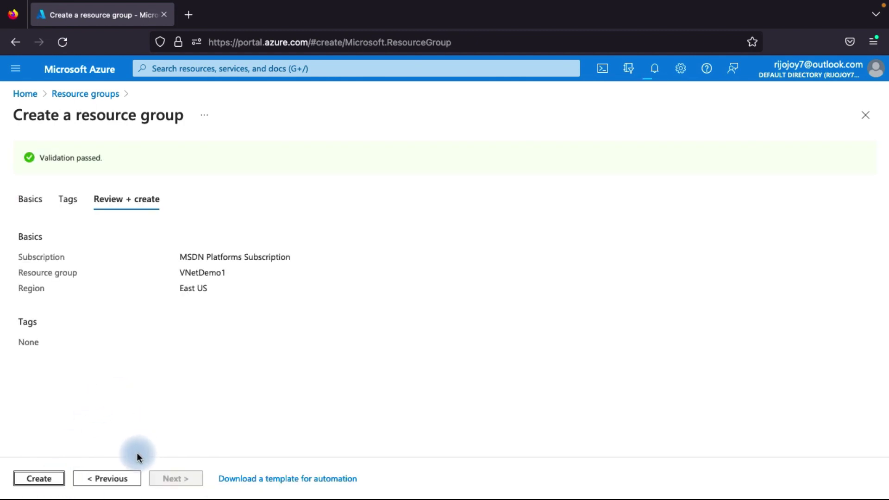
left_click(54, 480)
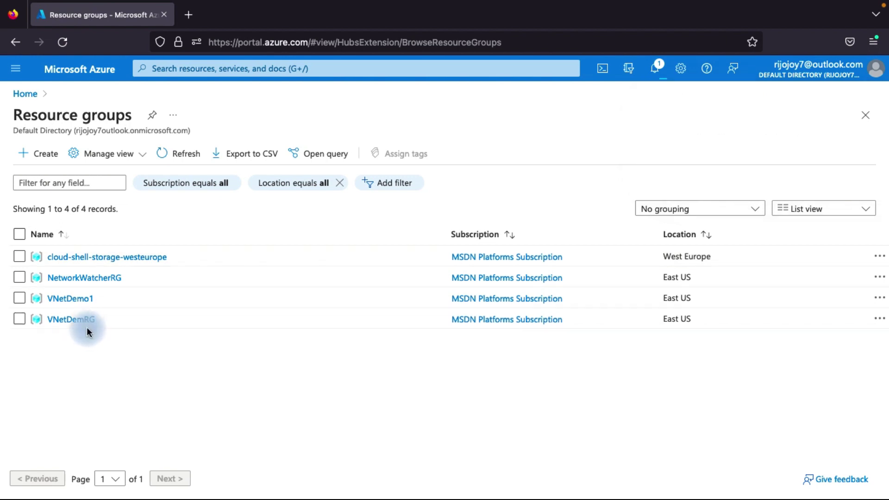
- Open the VNetDemo1 resource group and start adding a new resource to it
left_click(79, 299)
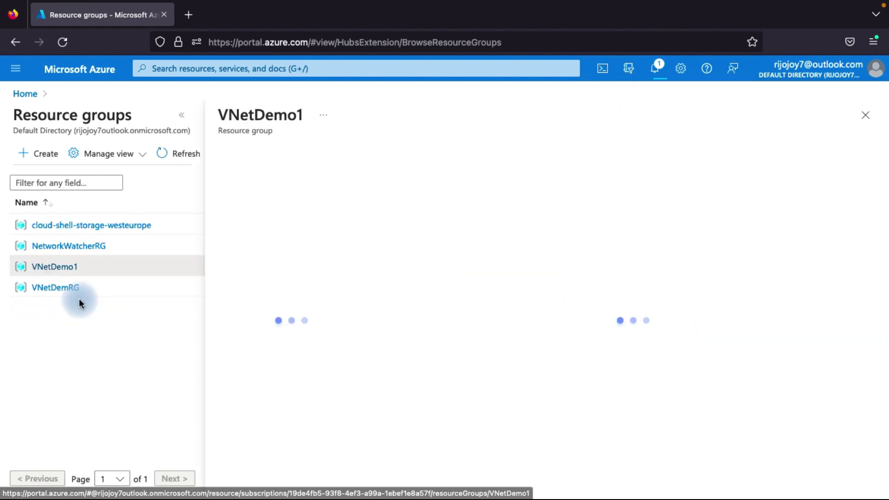
left_click(180, 123)
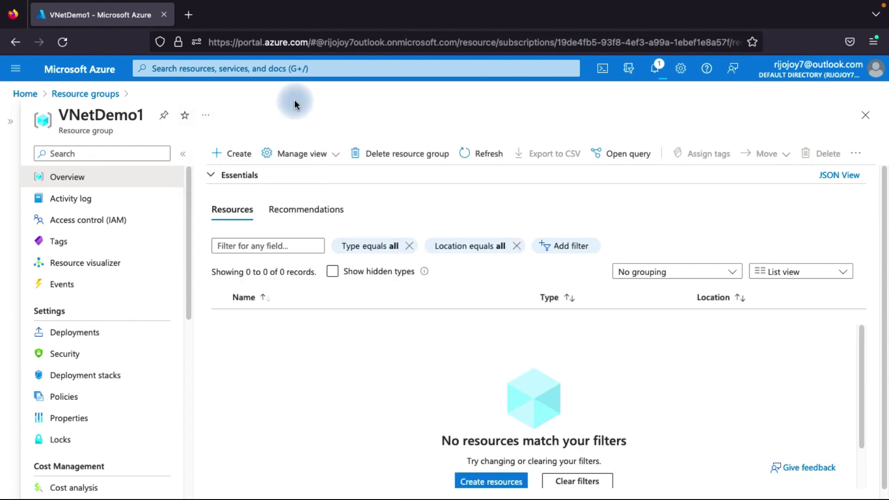
left_click(235, 151)
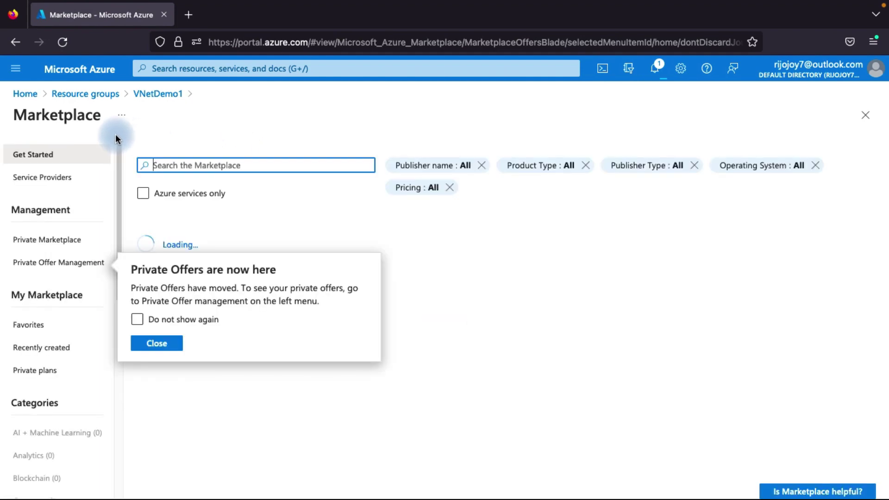
- Find Microsoft's Virtual network service in the Marketplace and start creating it
left_click(167, 162)
type("virtul")
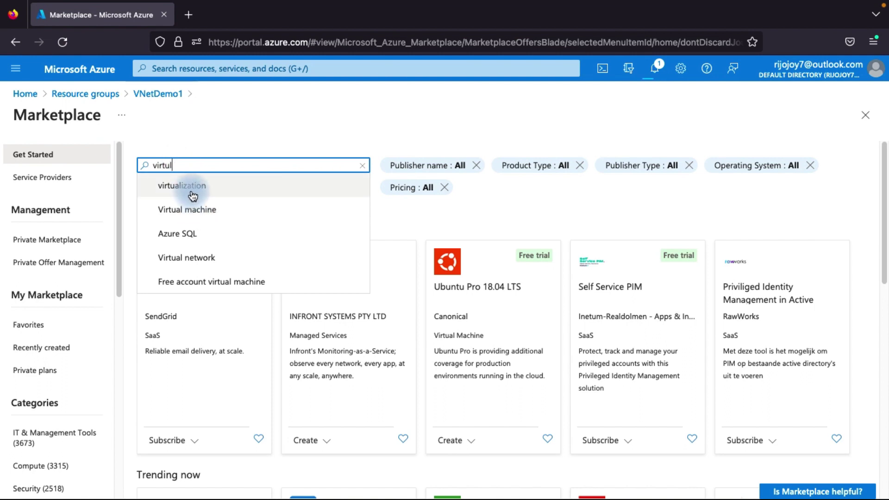
left_click(192, 256)
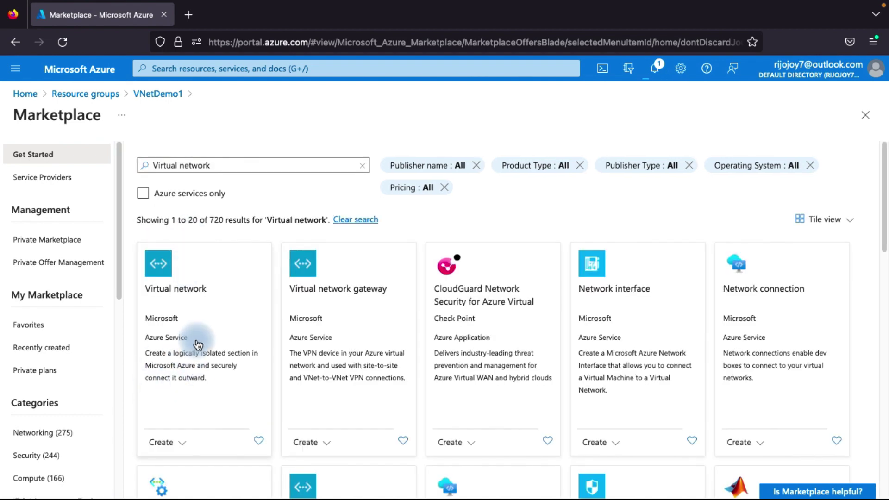
left_click(188, 376)
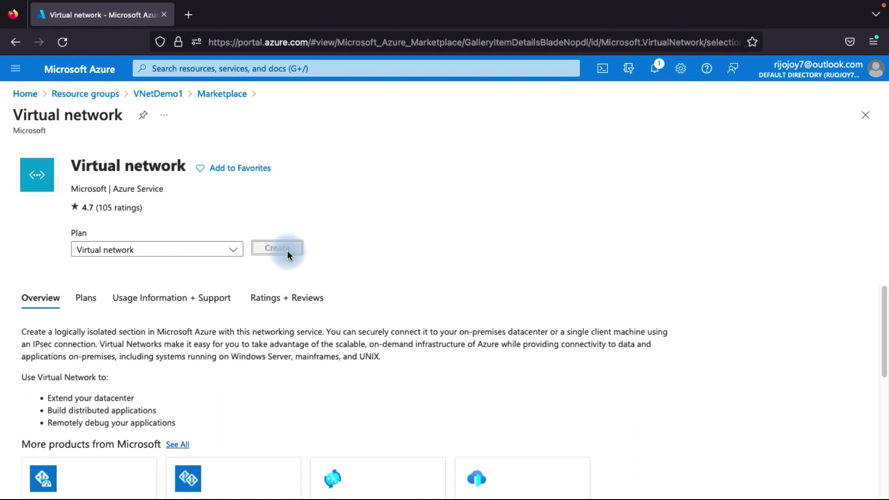
left_click(286, 246)
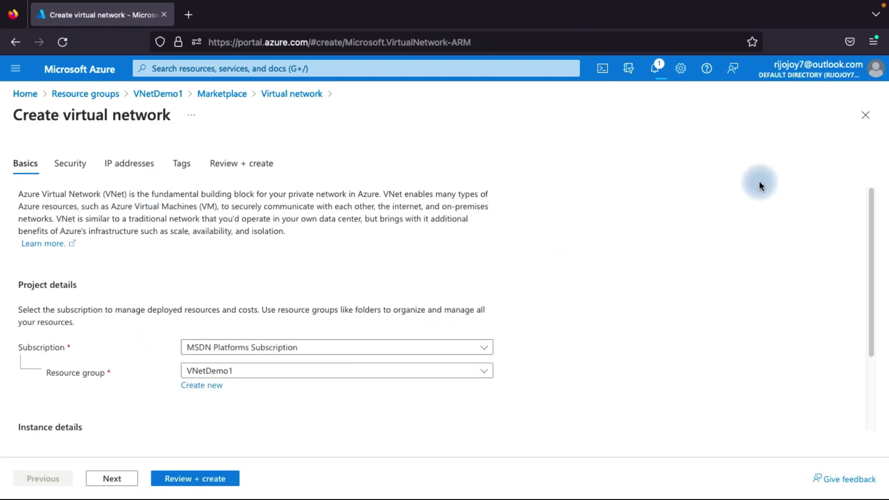
- Name the virtual network VNet1 in its instance details
left_click_drag(867, 232, 867, 271)
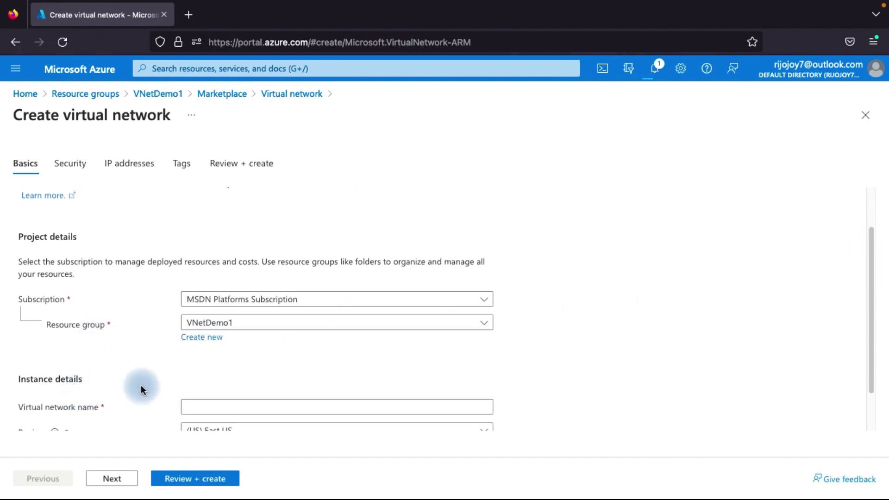
left_click(193, 405)
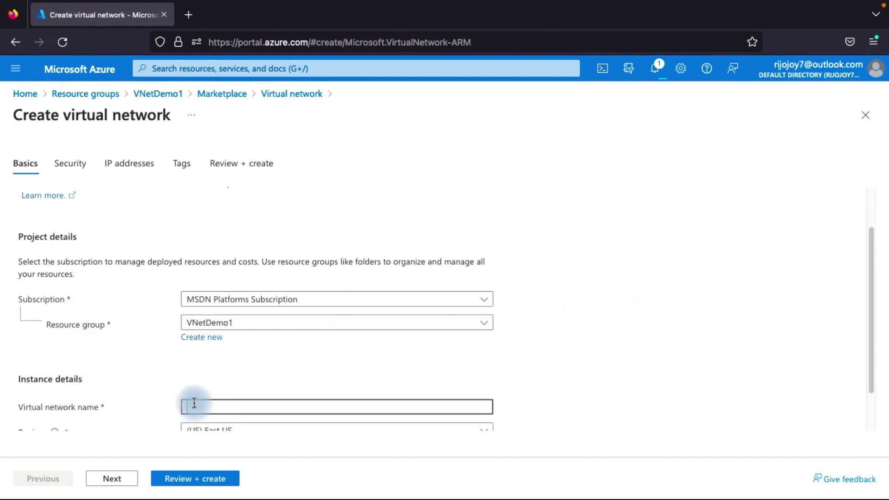
type("VNet")
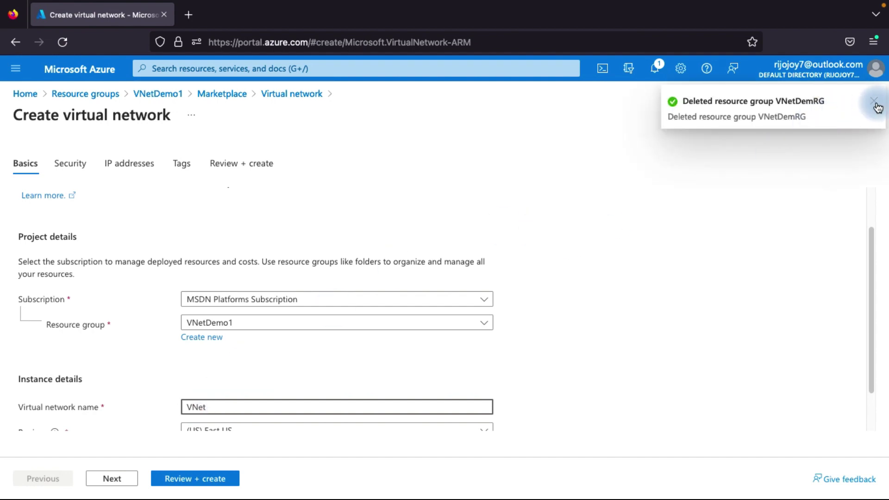
left_click(877, 106)
left_click(213, 407)
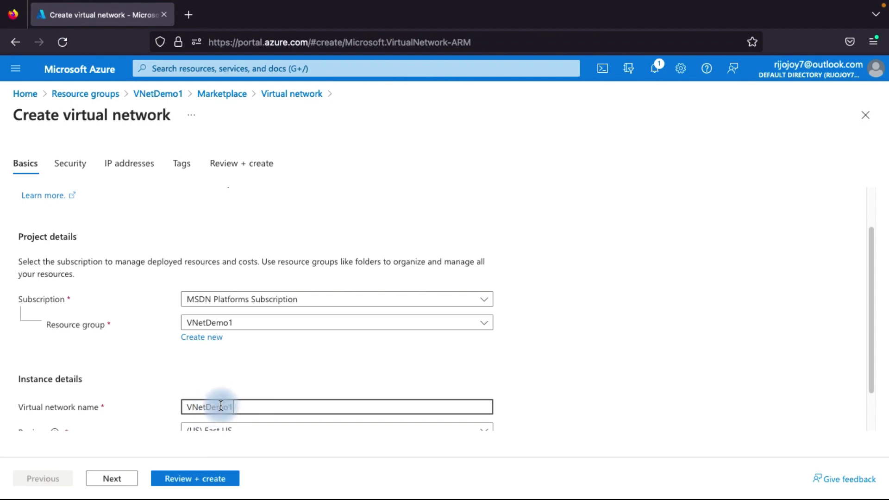
left_click_drag(207, 407, 267, 406)
key("BackSpace")
type("1")
- Keep the region as (US) East US and continue to the IP address settings without enabling any additional security services
left_click_drag(869, 284, 865, 353)
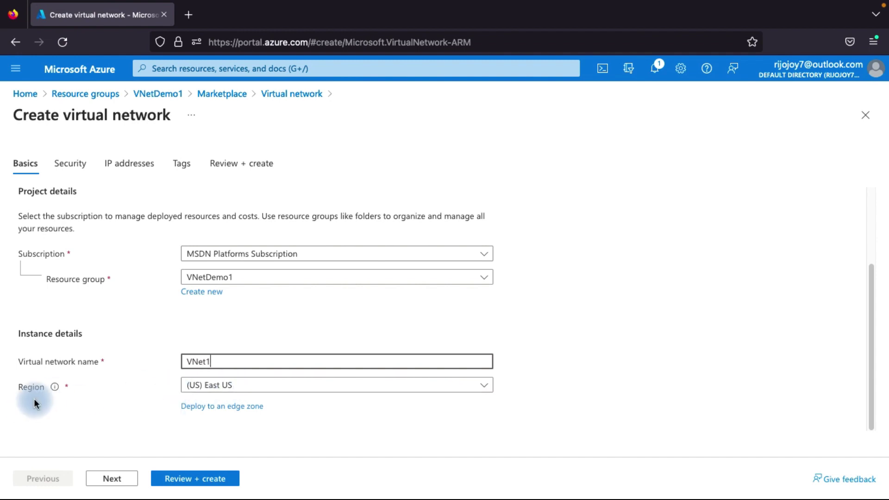
left_click(223, 387)
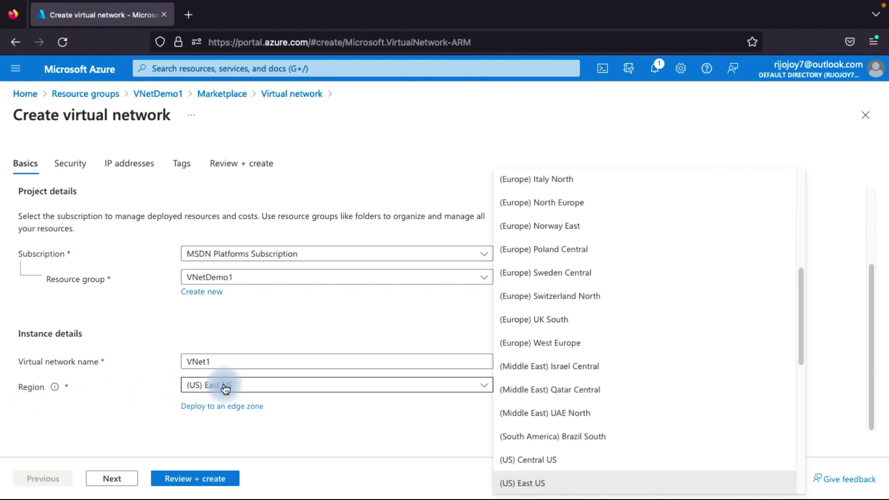
left_click(225, 388)
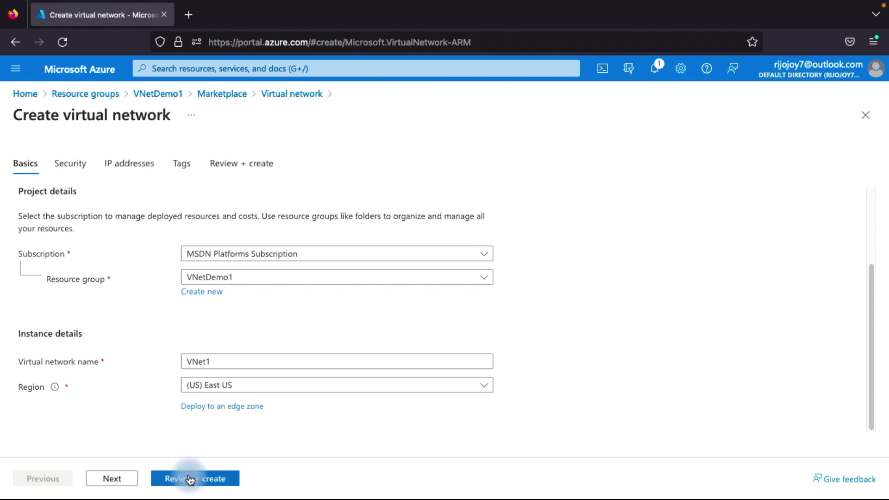
left_click(118, 481)
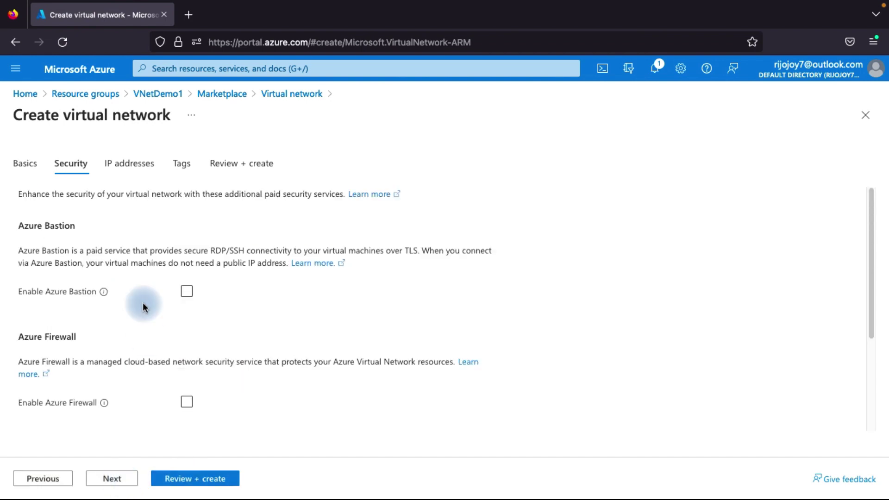
left_click_drag(872, 216, 865, 273)
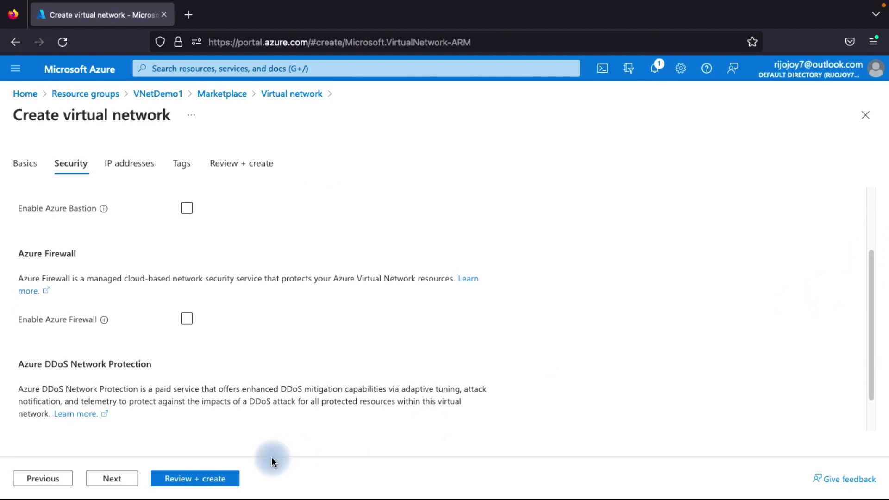
left_click(130, 478)
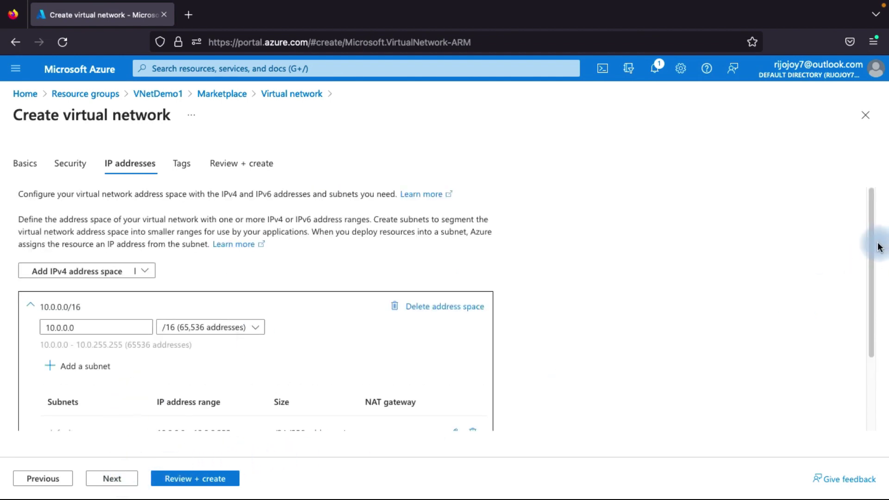
- Examine the available address space types and the prefix sizes offered for the default IPv4 range
left_click_drag(869, 242, 869, 287)
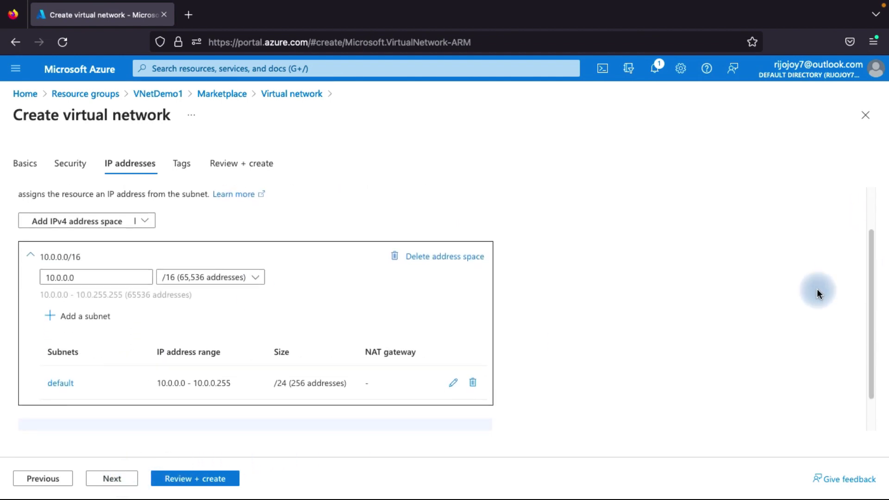
left_click(146, 222)
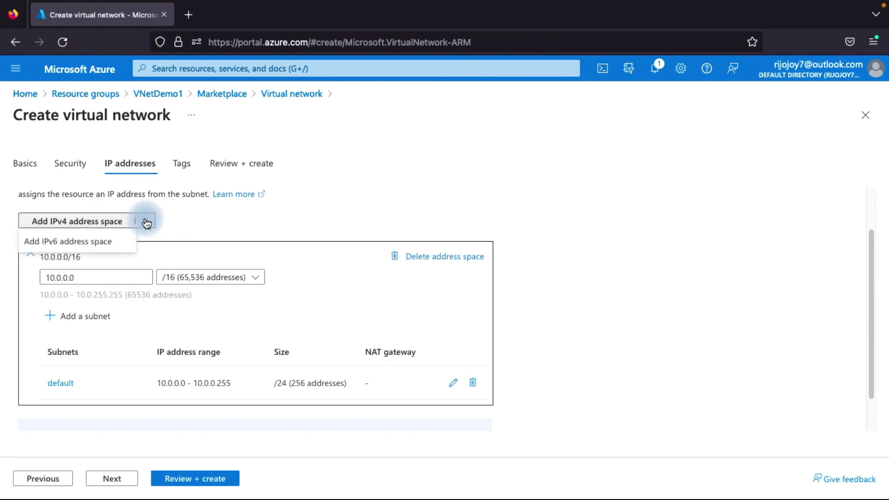
left_click(60, 223)
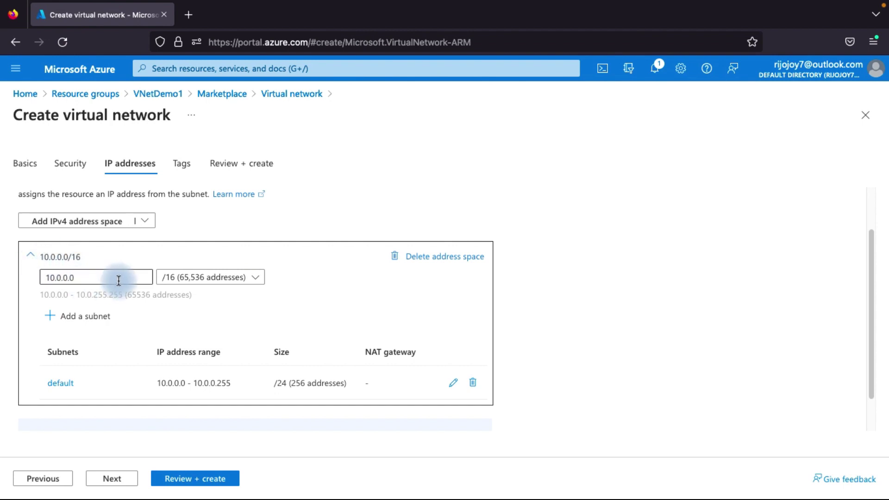
left_click(207, 280)
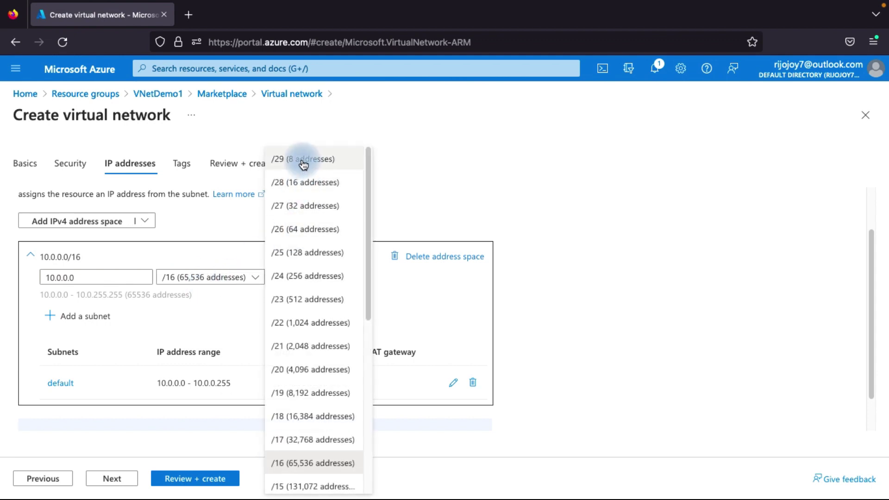
left_click_drag(368, 230, 293, 450)
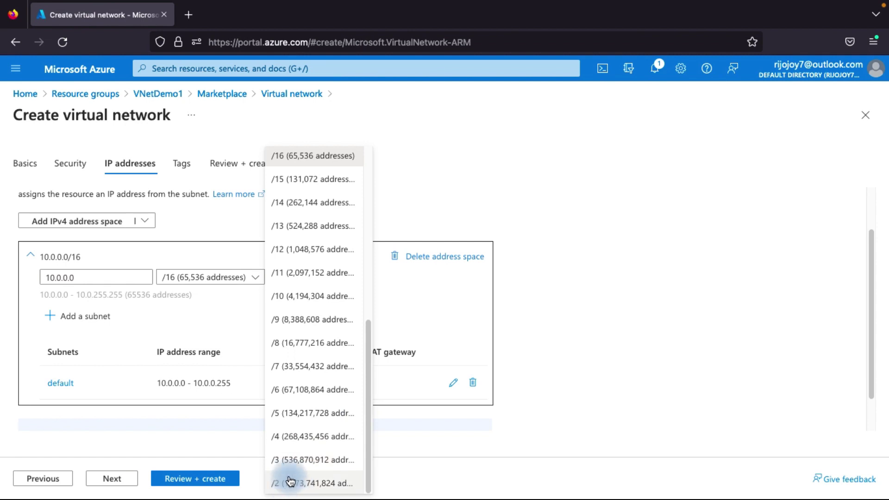
left_click_drag(363, 367, 372, 180)
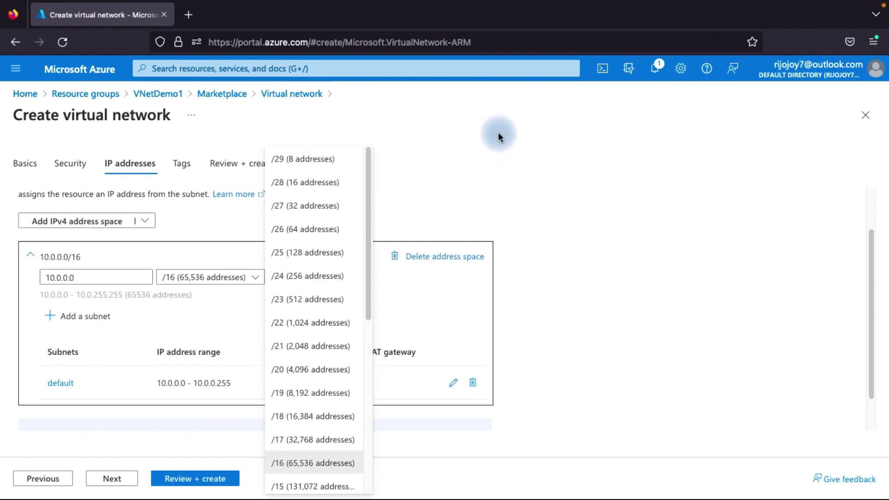
- Set the virtual network's IPv4 address space to 192.168.1.0 with a /24 (256 addresses) prefix
left_click(95, 275)
left_click_drag(100, 274, 11, 271)
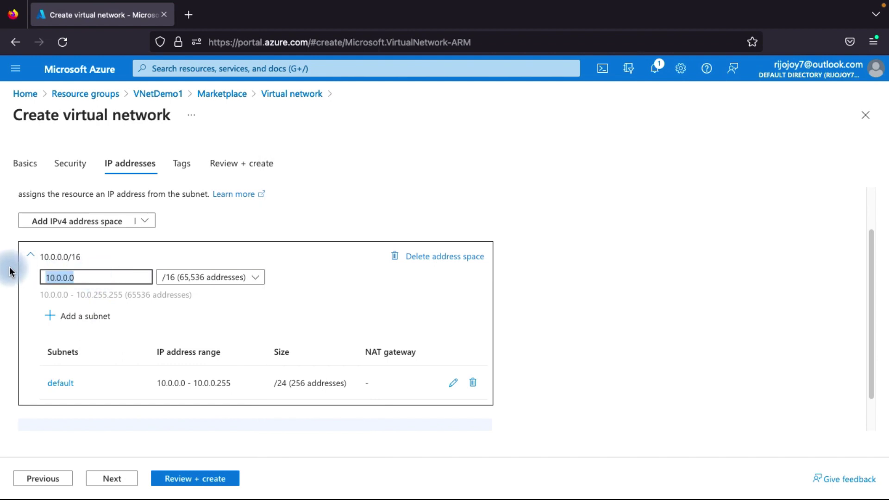
key("BackSpace")
type("1")
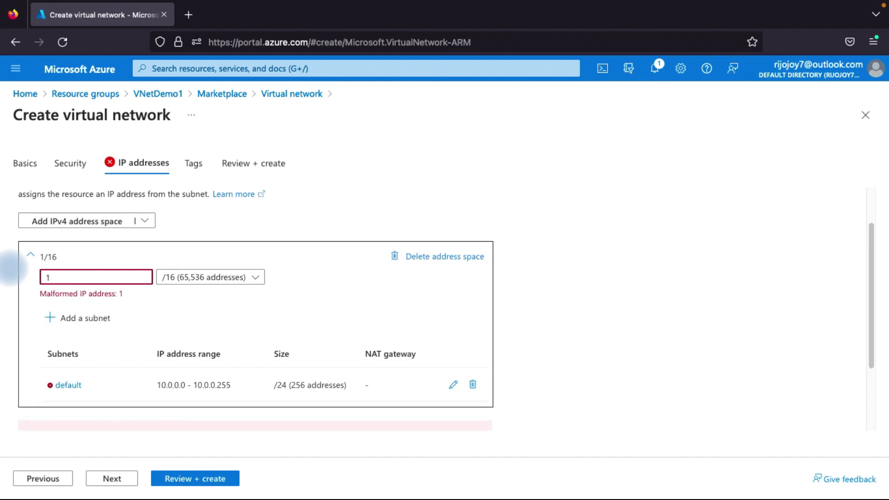
type("92.16")
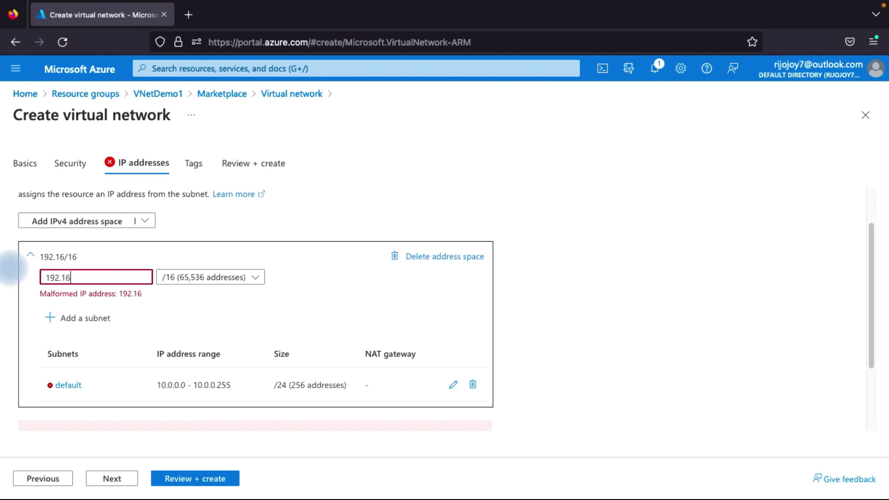
type("8.")
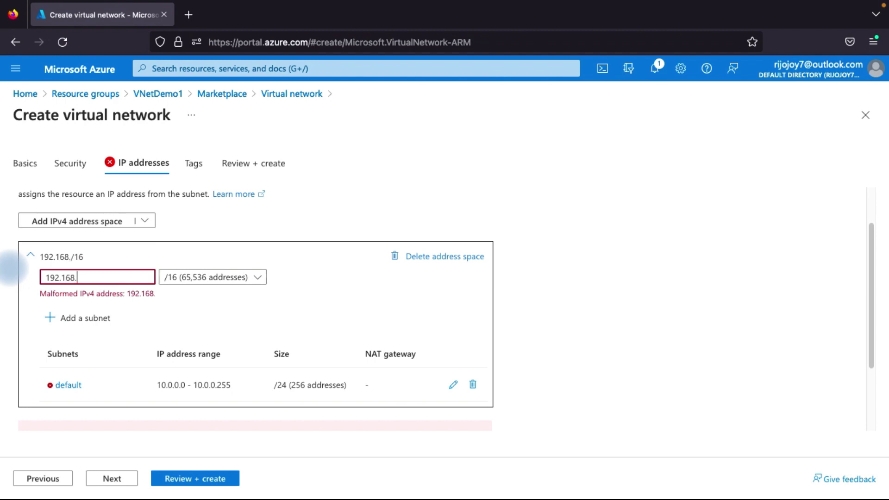
type("1.0")
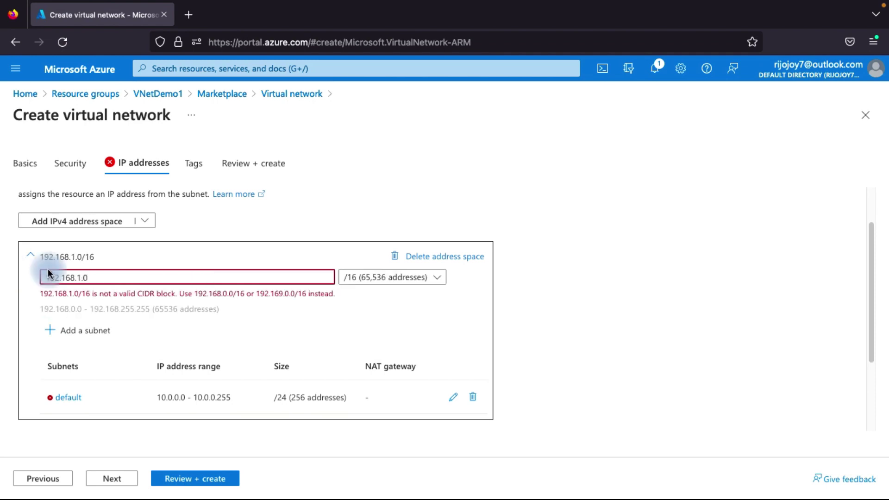
left_click(401, 278)
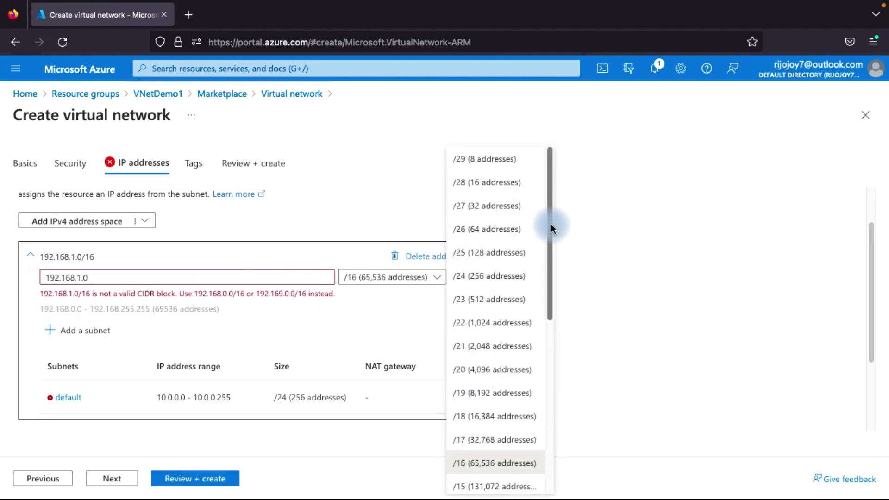
left_click(470, 276)
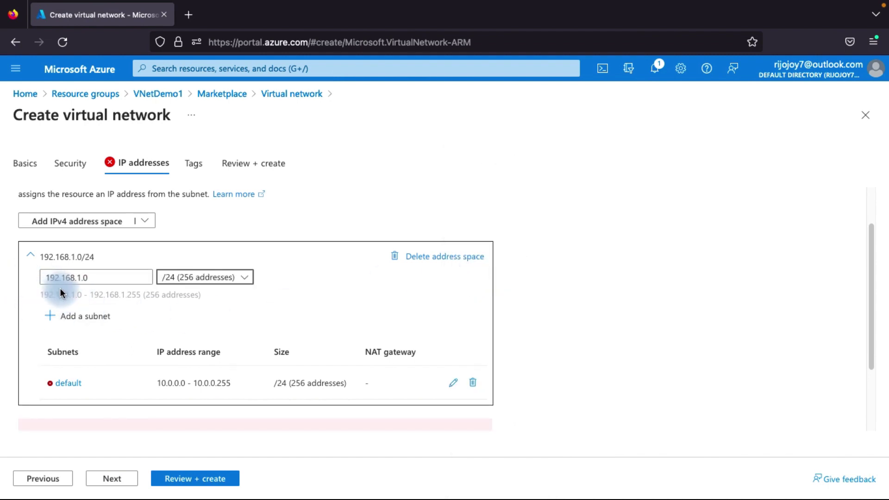
- Change the virtual network's IPv4 address space to start at 172.1.0.0
left_click(77, 280)
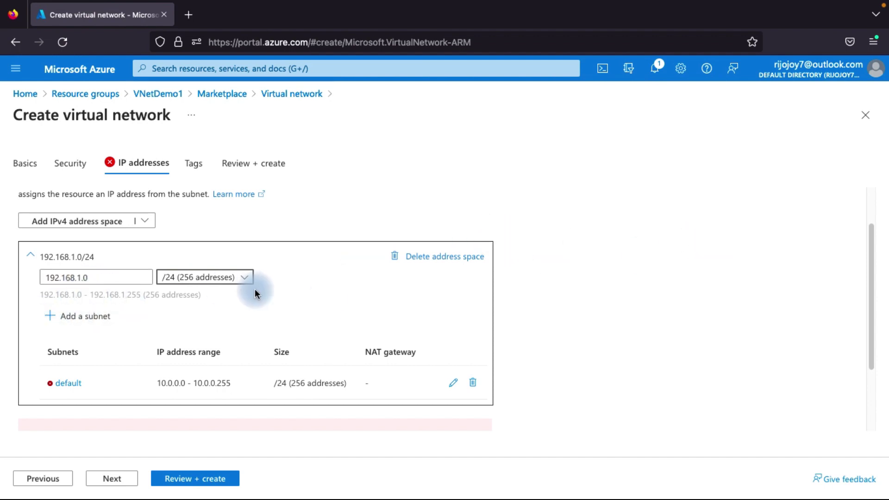
left_click(91, 279)
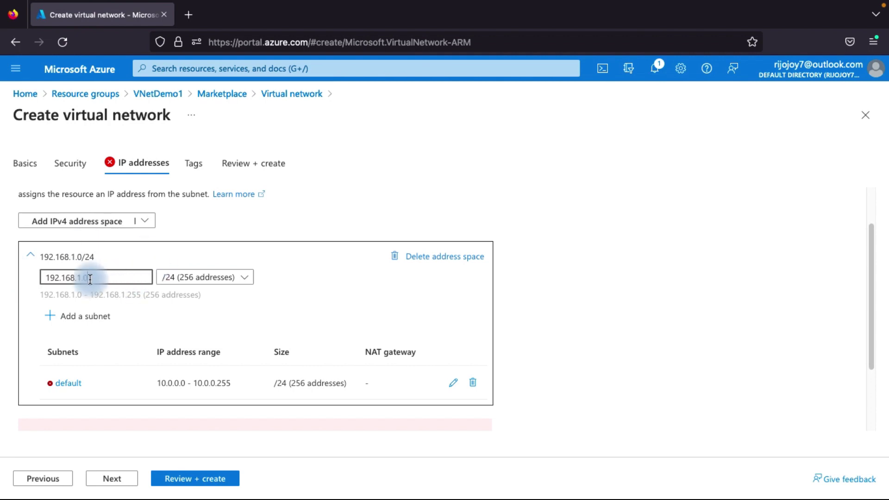
left_click_drag(95, 278, 5, 272)
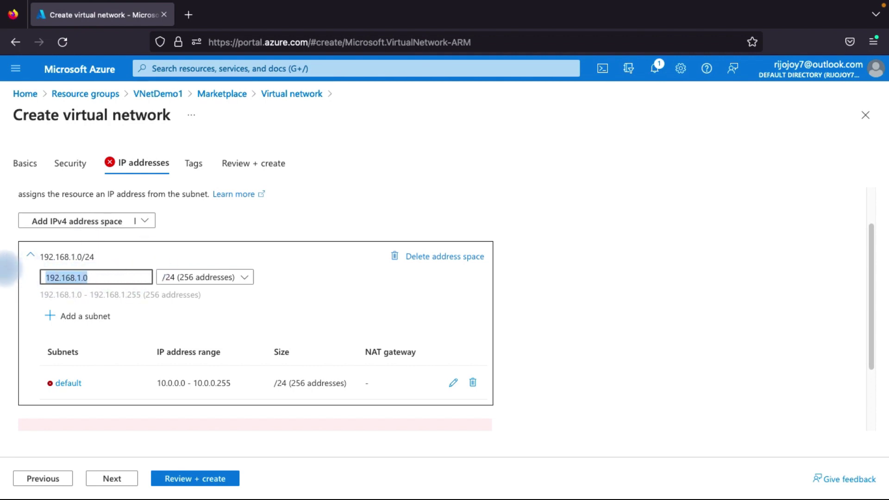
key("BackSpace")
type("1")
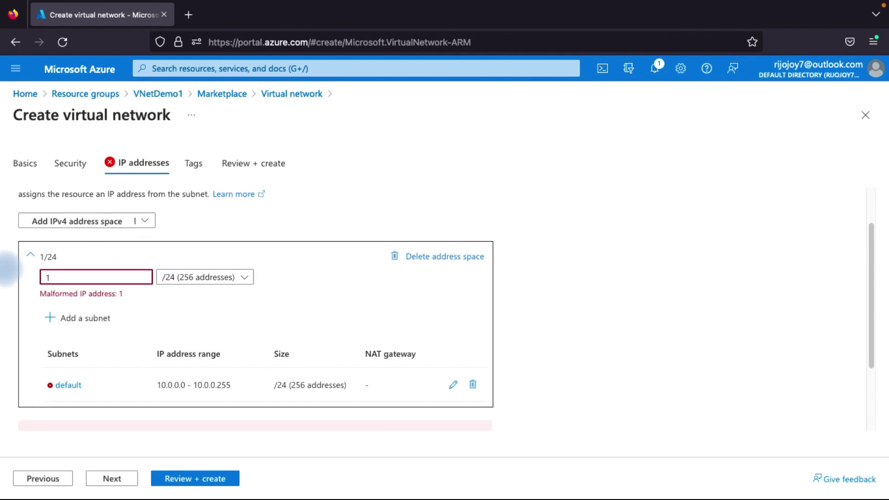
type("72.")
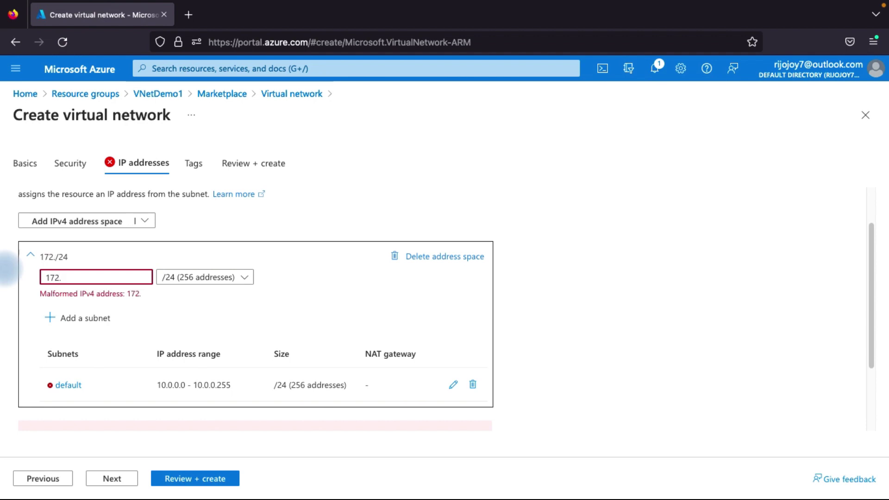
type("1")
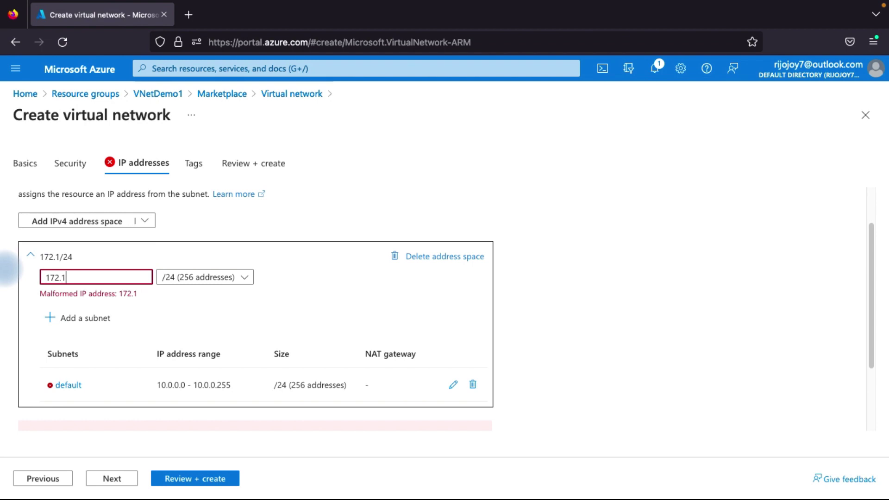
type(".0.0")
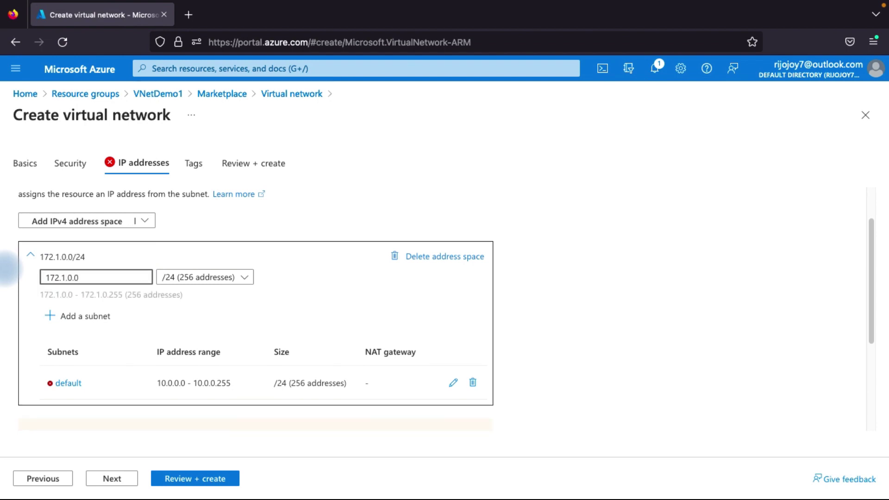
- Try the /16 (65,536 addresses) and /17 (32,768 addresses) prefix sizes on the 172.1.0.0 address space
left_click(210, 276)
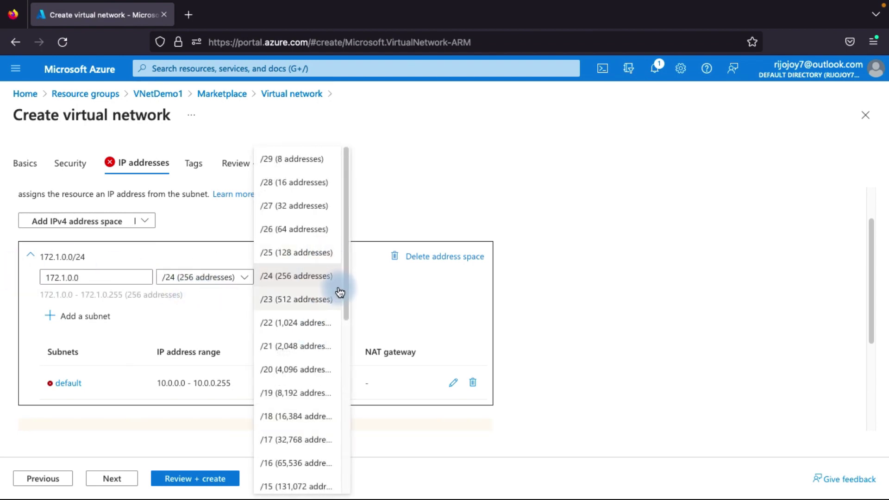
left_click_drag(346, 292, 341, 360)
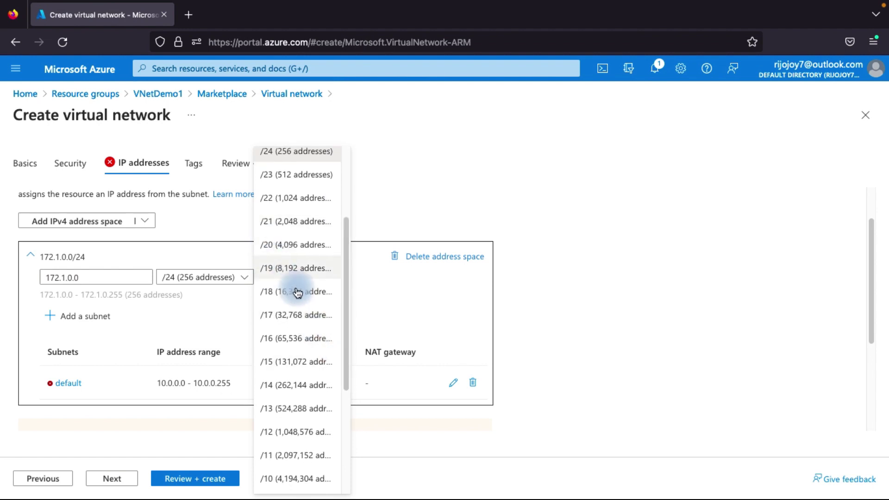
left_click(292, 345)
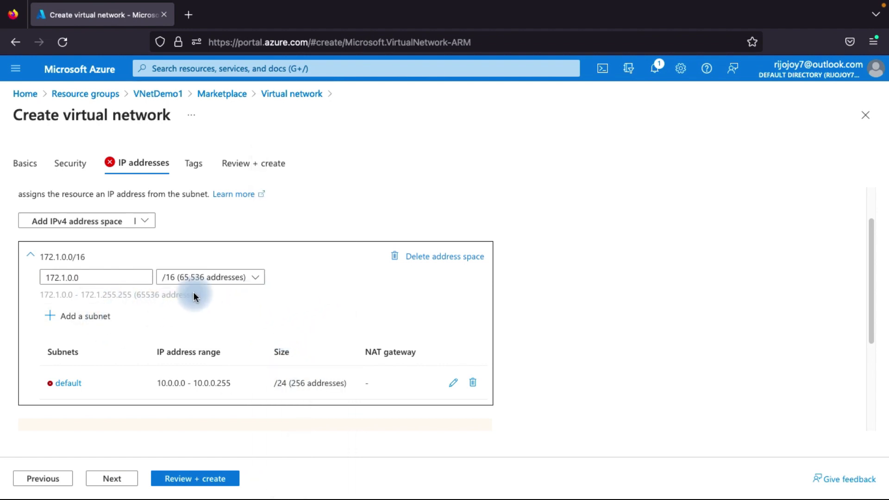
left_click(204, 277)
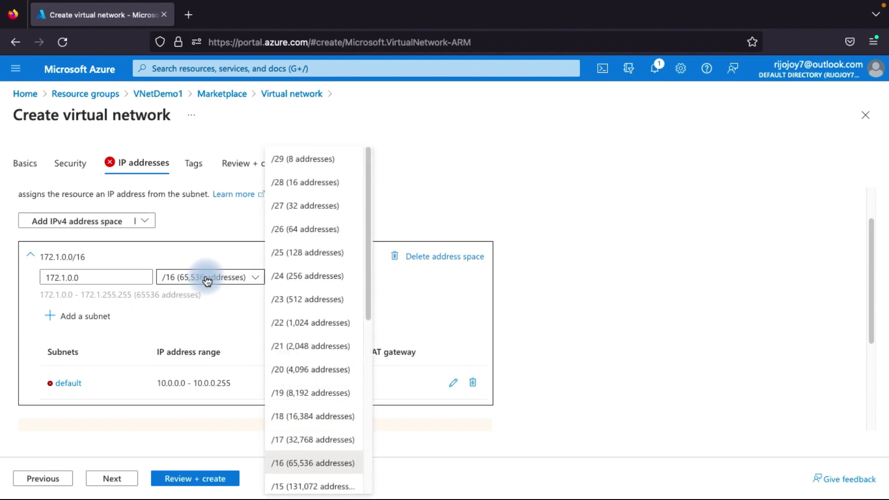
left_click(304, 438)
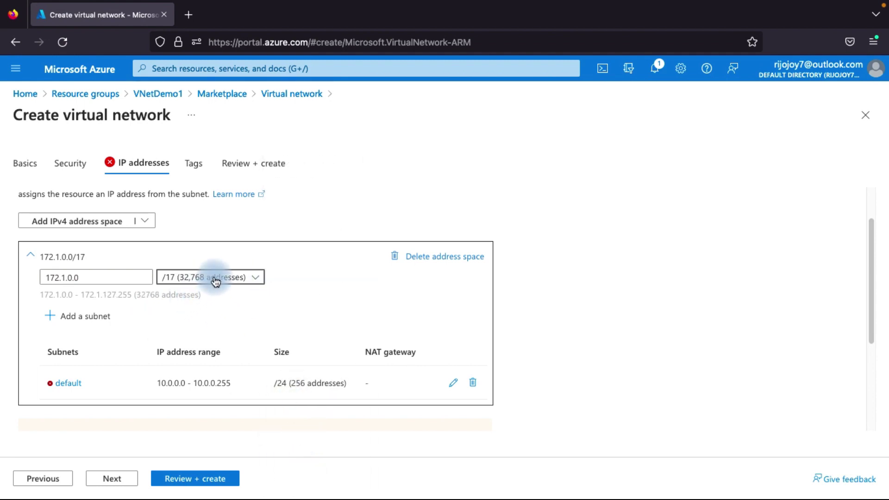
- Set the virtual network's IPv4 address space to 10.0.0.0 with a /16 (65,536 addresses) prefix
left_click(87, 279)
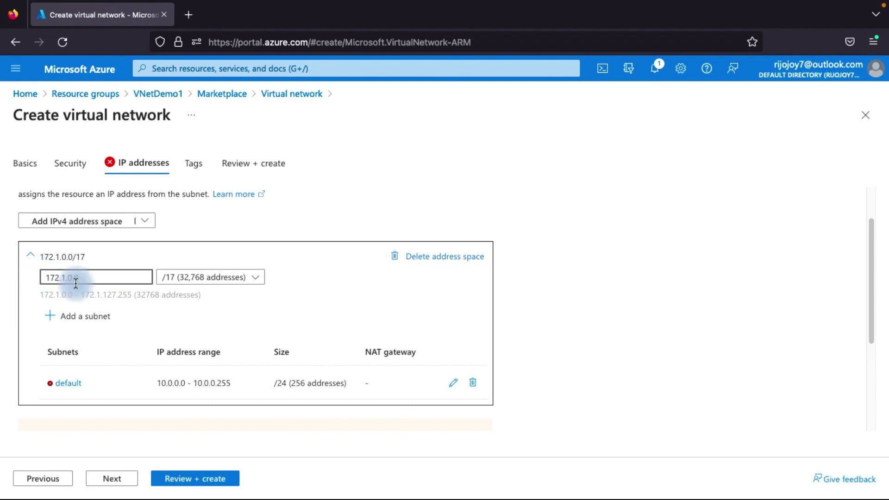
left_click_drag(67, 277, 24, 272)
key("BackSpace")
type("10")
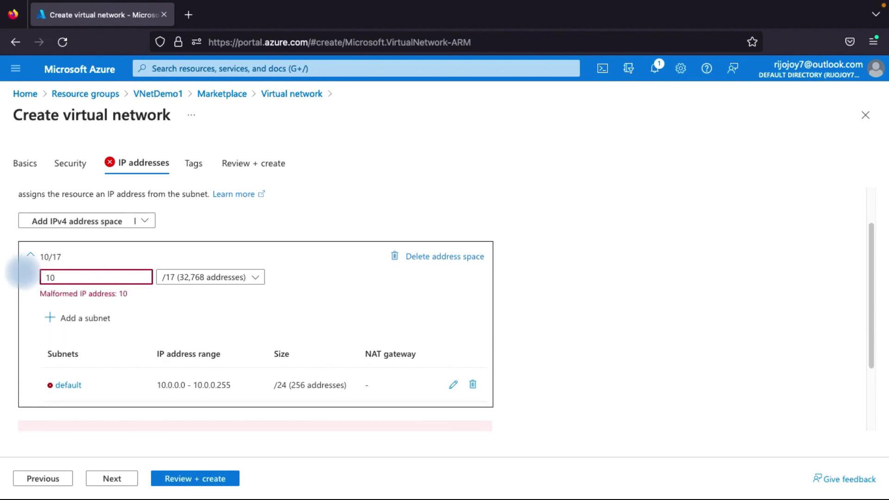
type(".0.0.0")
left_click(216, 277)
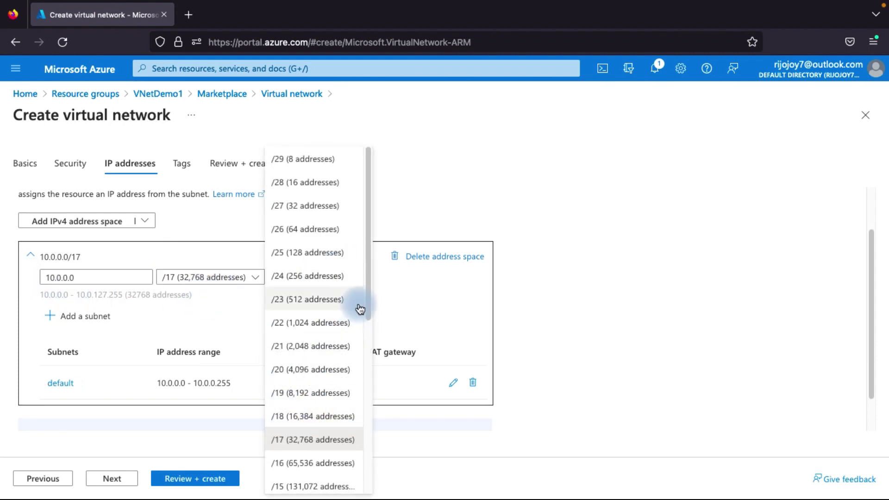
left_click_drag(365, 293, 365, 336)
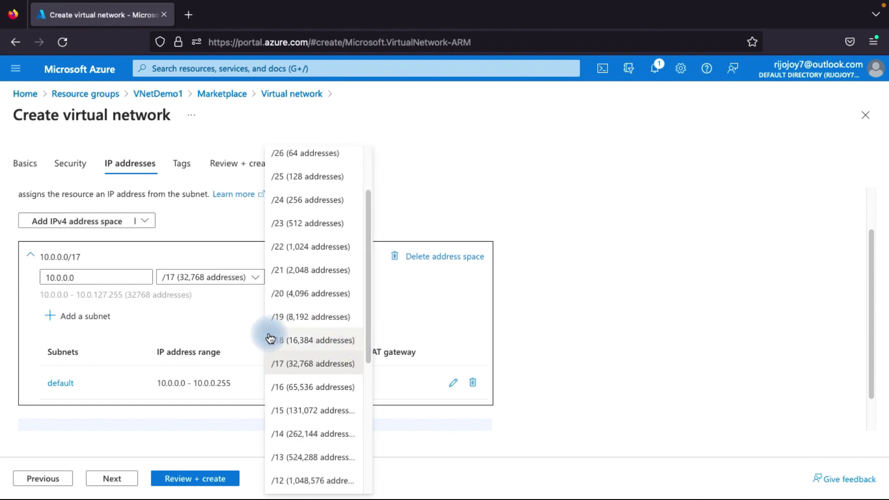
left_click(295, 387)
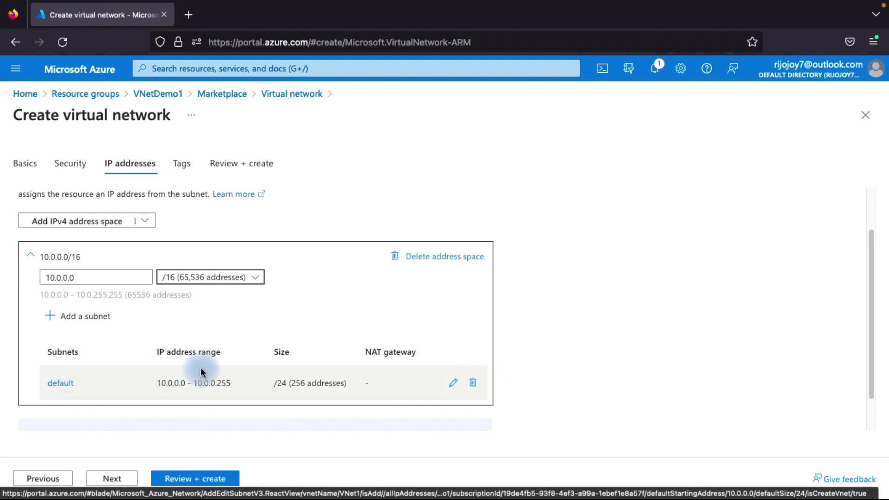
- Delete the default subnet and start a new subnet named Subnet1 in the 10.0.0.0/16 address space
left_click(472, 382)
left_click(99, 318)
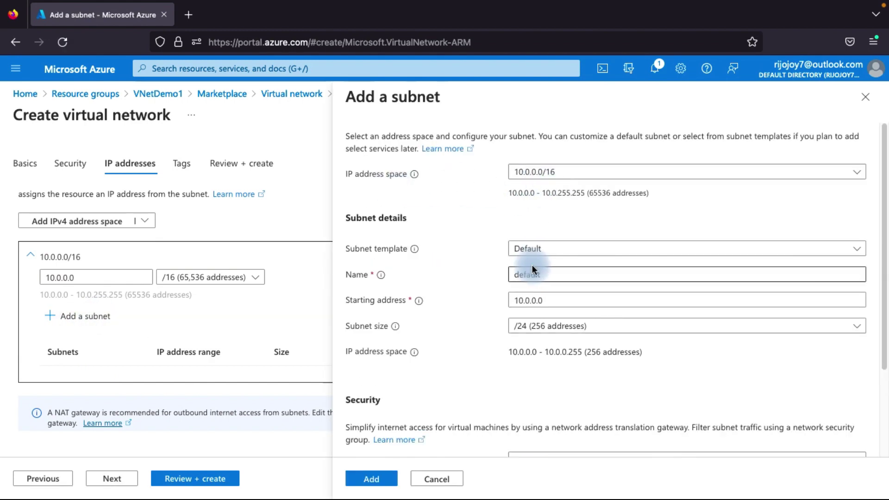
left_click(547, 275)
key("BackSpace")
key("BackSpace")
key("BackSpace")
key("BackSpace")
key("BackSpace")
key("BackSpace")
key("BackSpace")
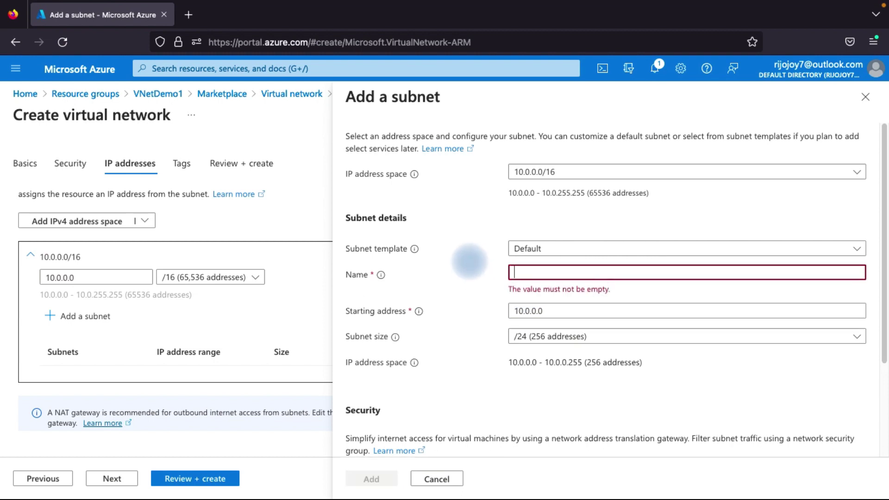
type("Subnet1")
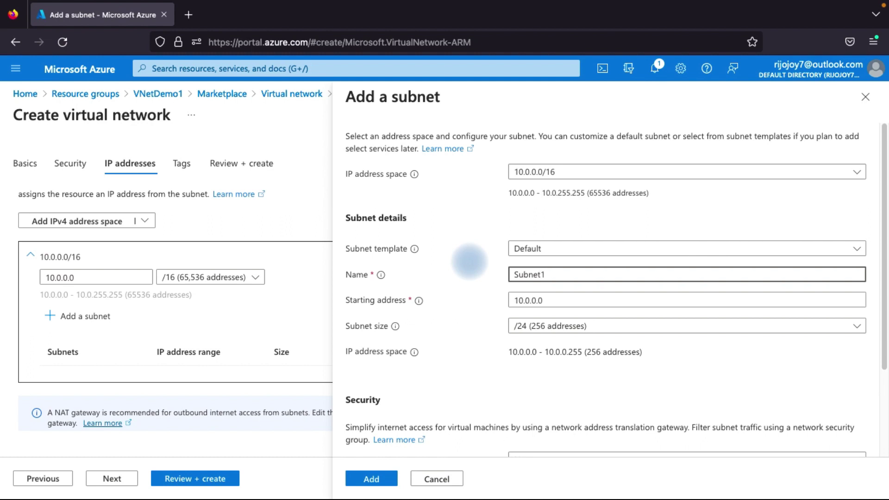
- Keep the Default subnet template and try 10.1.0.0 as Subnet1's starting address
left_click(565, 248)
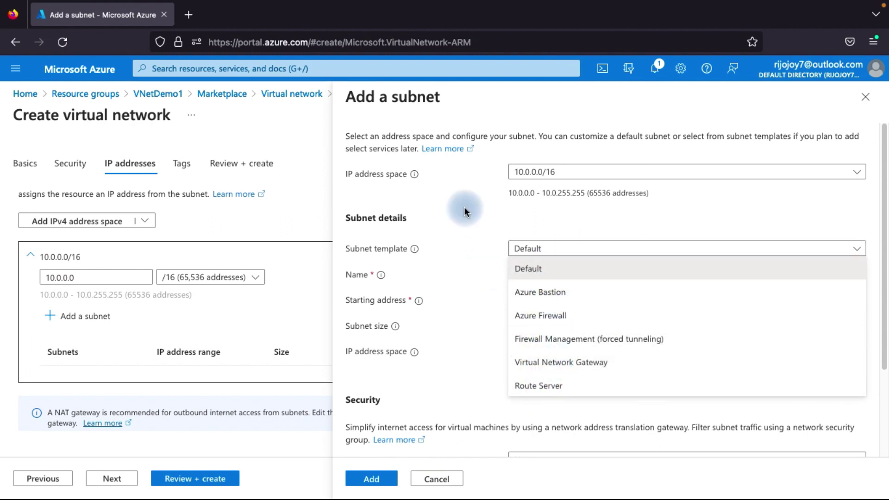
left_click(453, 213)
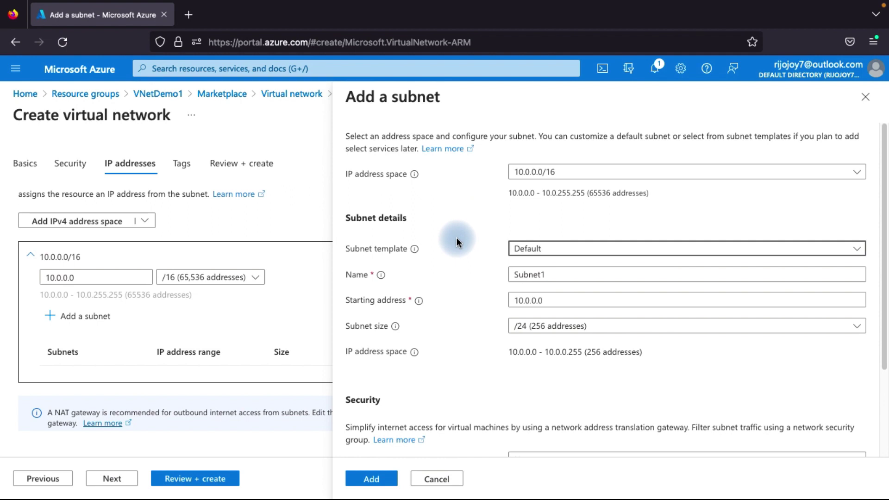
left_click(550, 302)
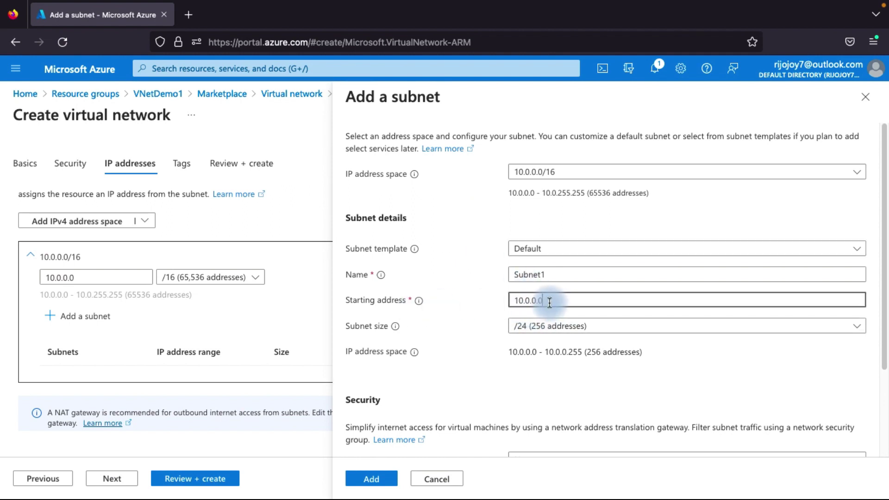
key("BackSpace")
key("BackSpace")
key("BackSpace")
key("BackSpace")
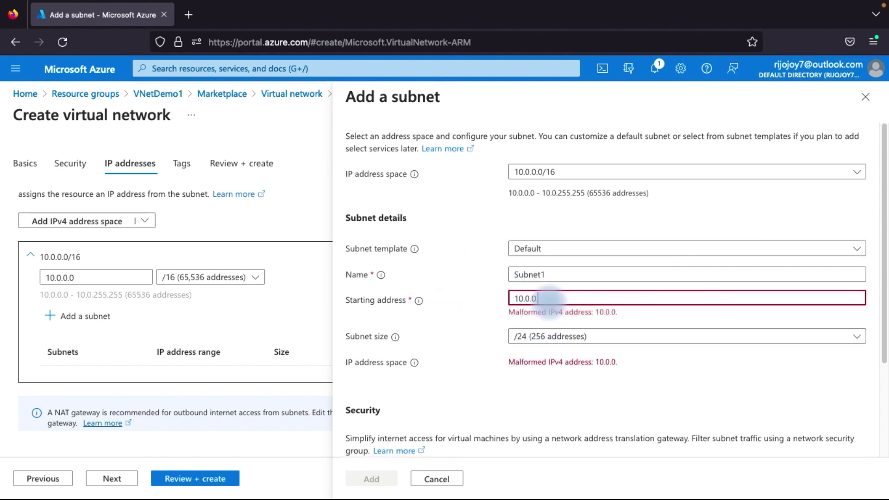
key("BackSpace")
type("10.0.")
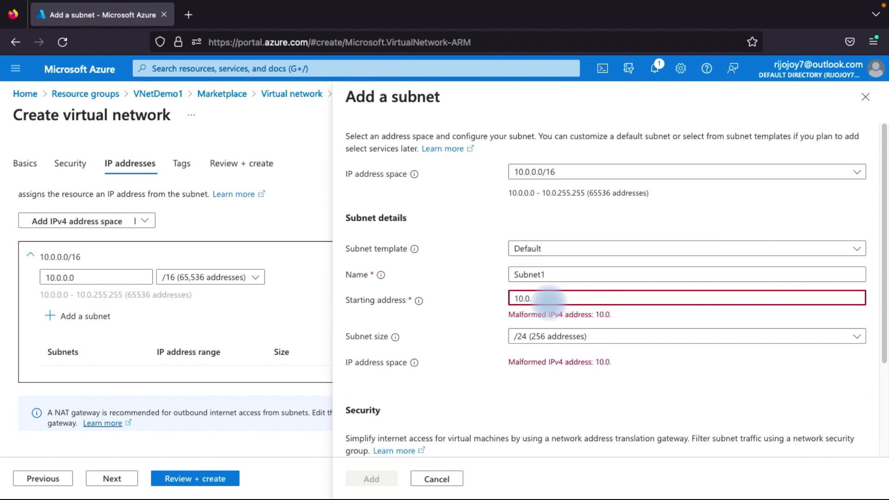
type("0.0")
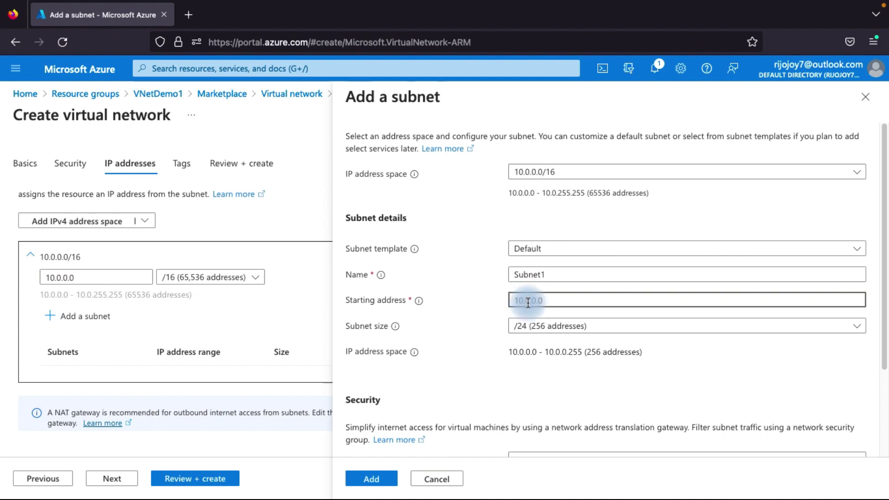
type("10.1.0.0")
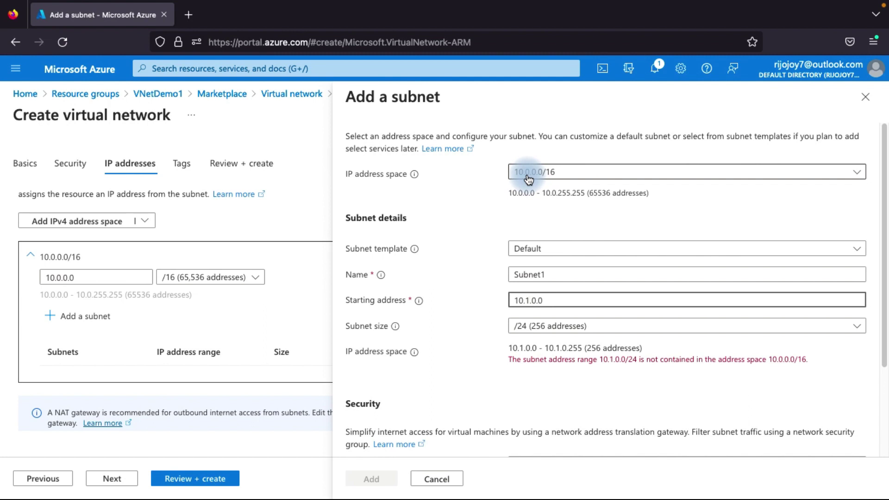
- Set Subnet1's starting address to 10.0.1.0 with a /24 (256 addresses) size and add it without any security options
left_click(530, 300)
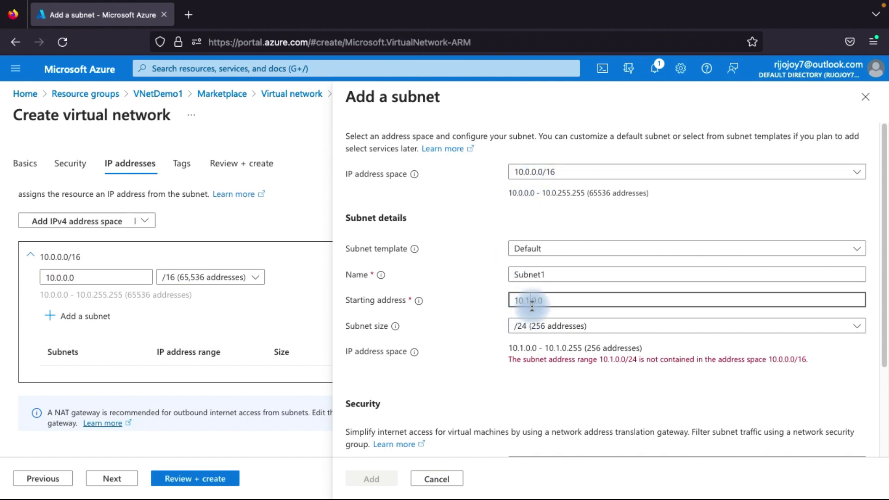
key("BackSpace")
type("0.")
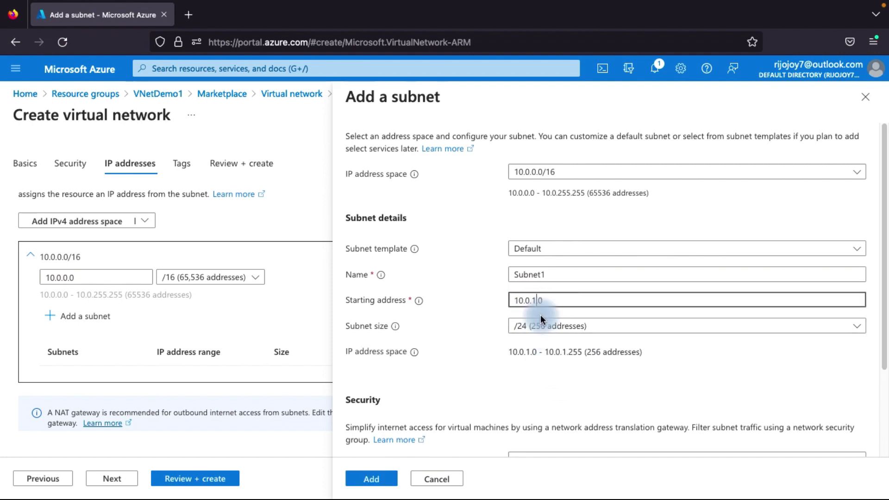
left_click(540, 325)
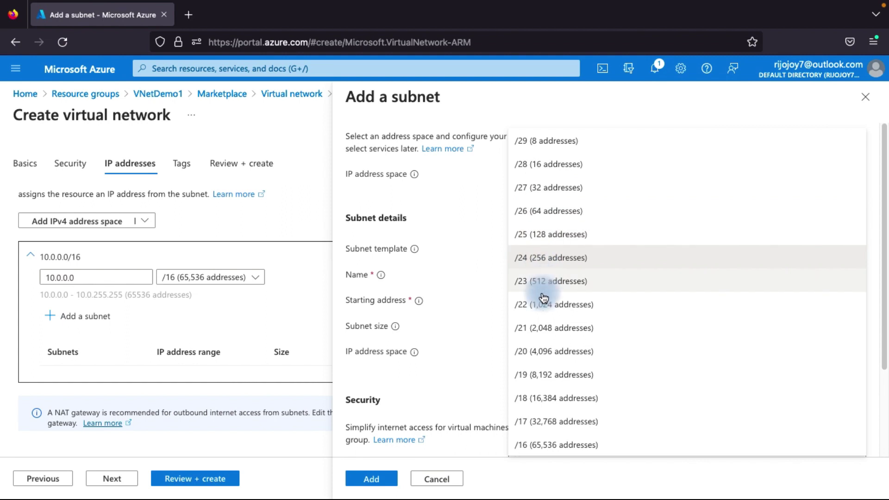
left_click(540, 257)
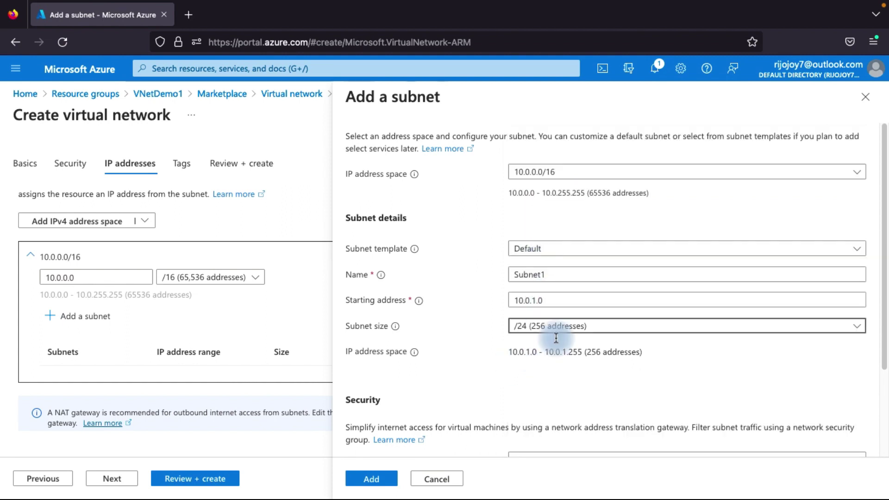
left_click(881, 391)
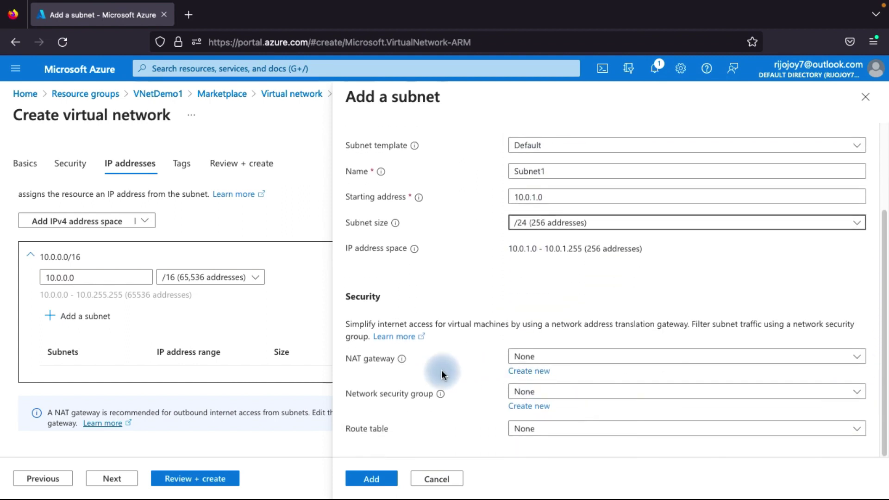
left_click(390, 482)
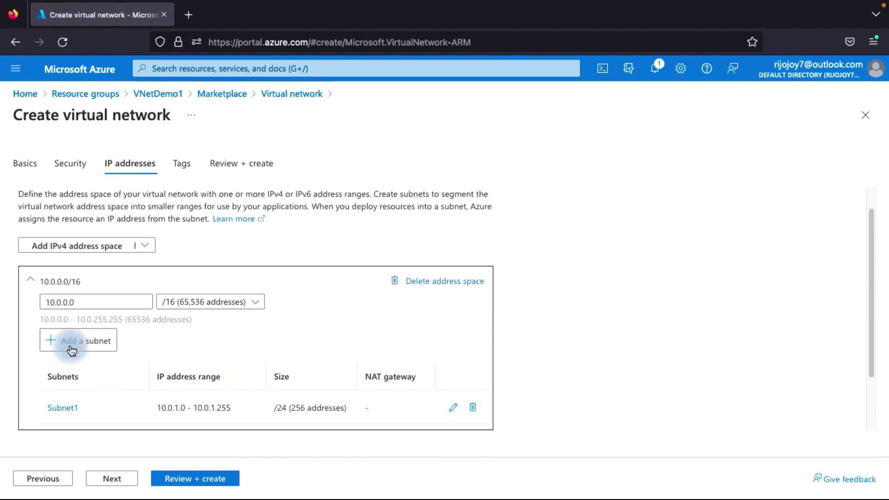
left_click(76, 346)
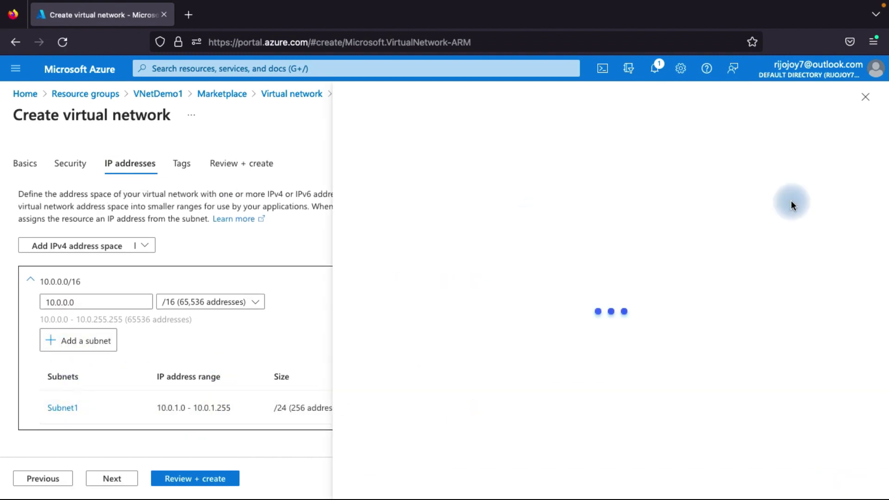
left_click(865, 96)
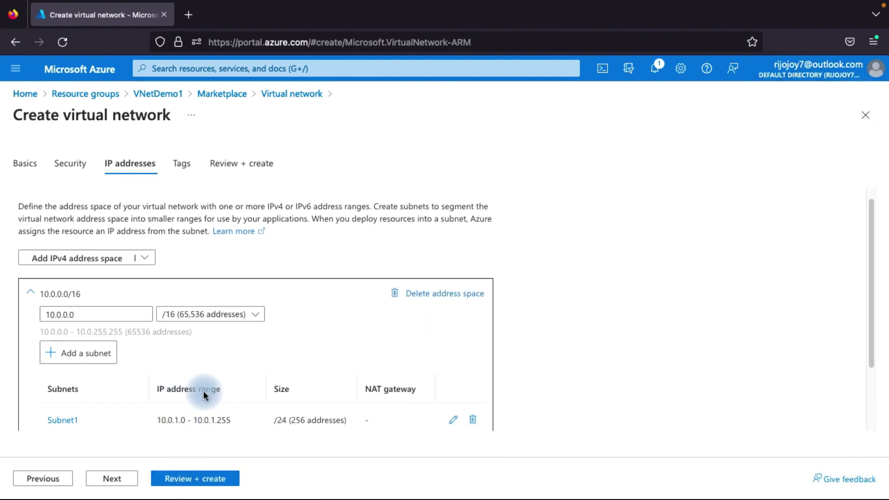
- Review the virtual network configuration and create VNet1
scroll(204, 391, "up", 1)
left_click_drag(869, 260, 869, 383)
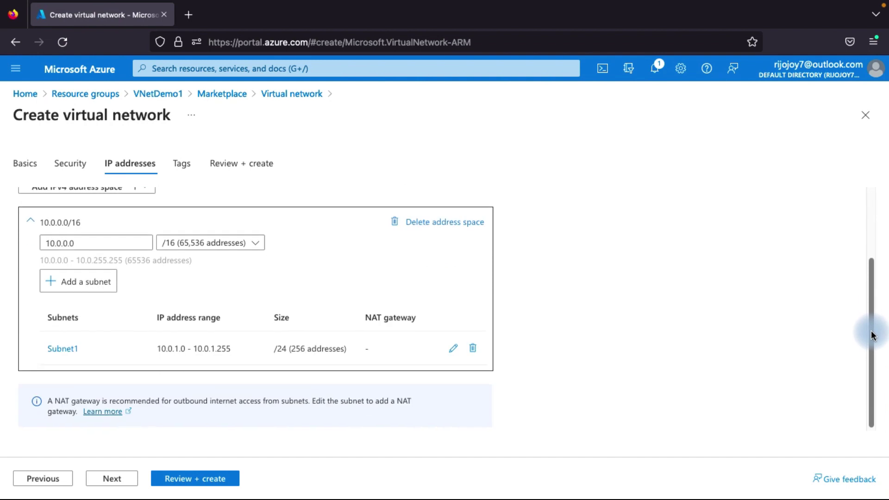
left_click(201, 479)
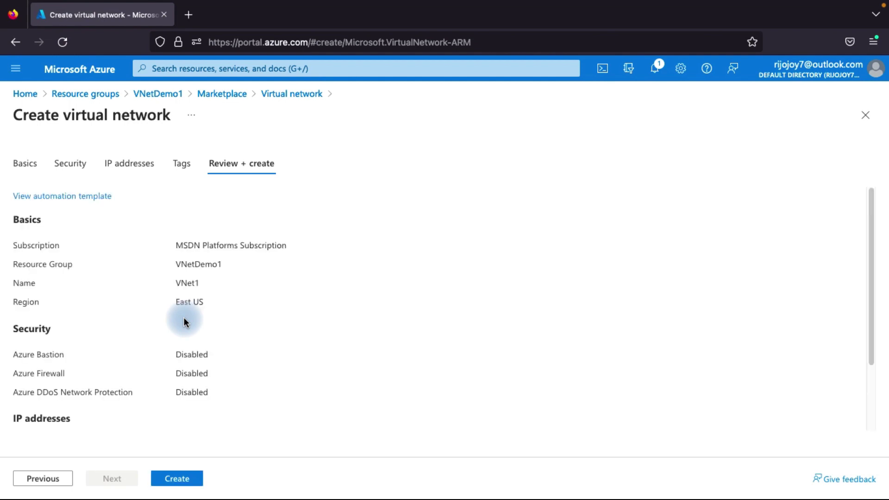
left_click(177, 479)
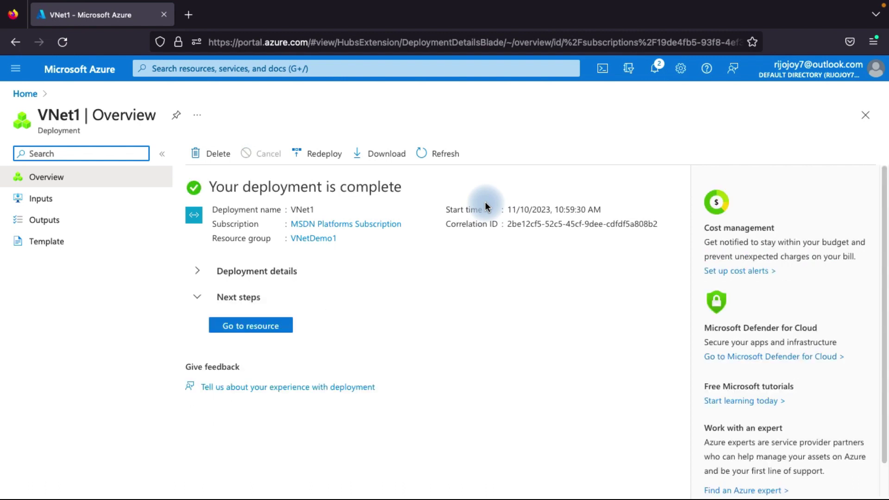
- Check the deployment notifications and open the newly deployed VNet1 resource
left_click(656, 67)
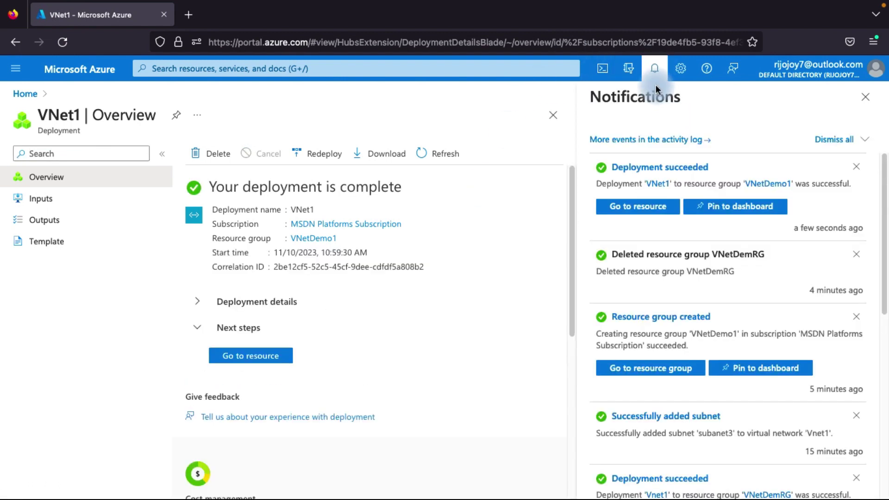
left_click(872, 102)
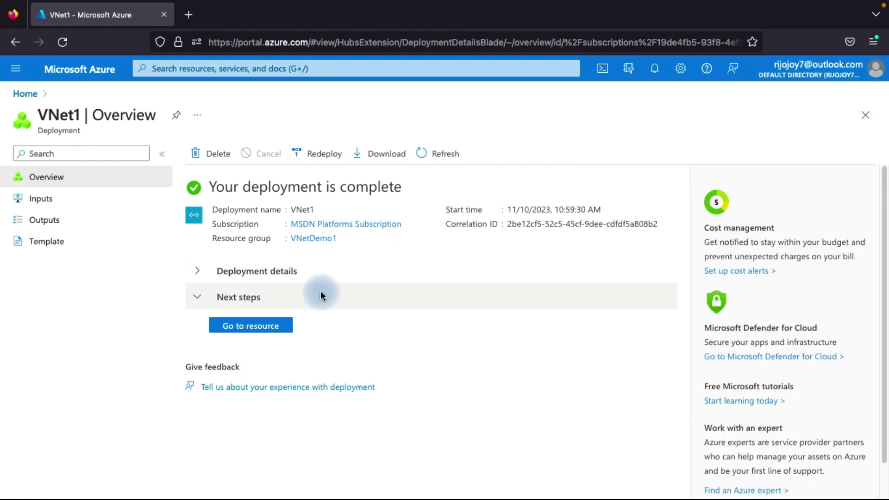
left_click(271, 327)
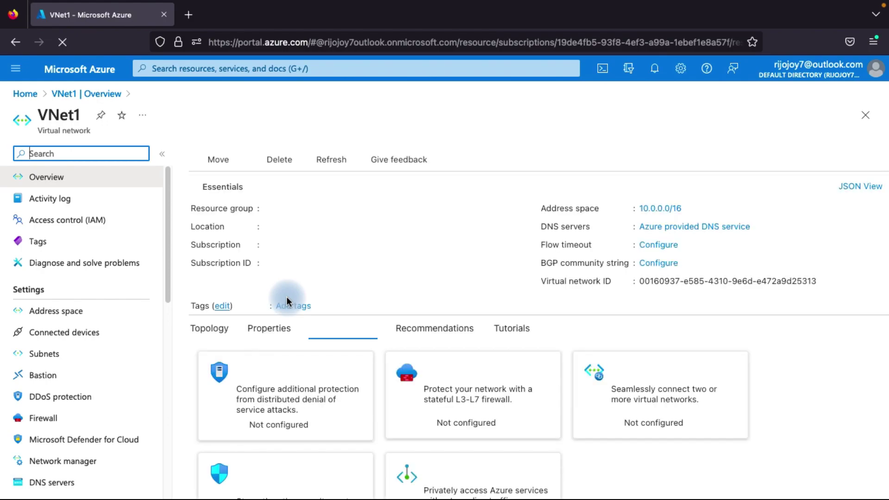
key("ctrl+Left")
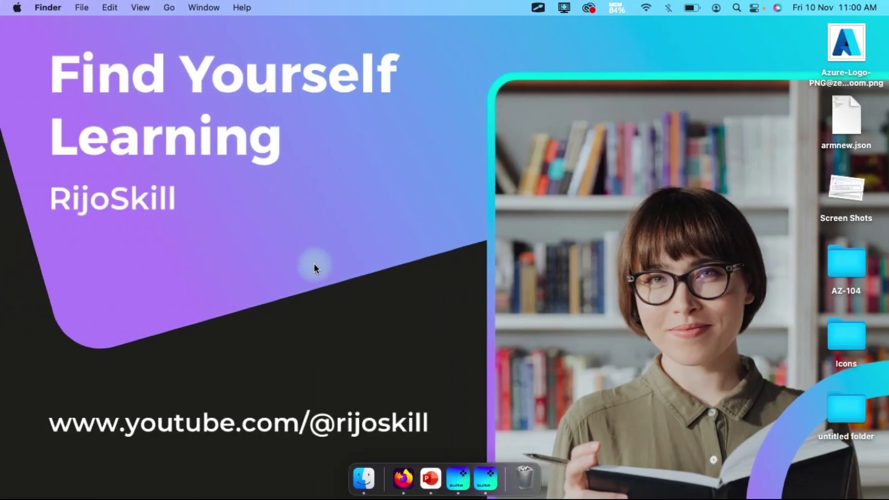
key("ctrl+Right")
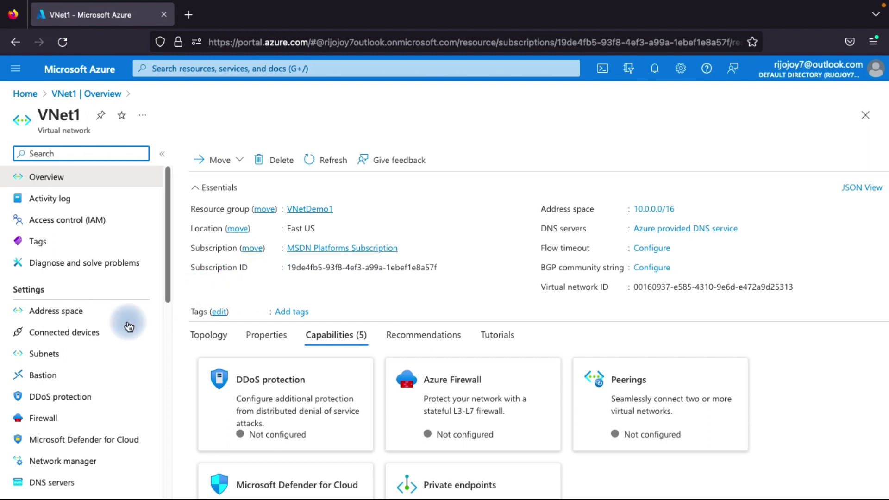
- Add a subnet named Subnet2 with address range 10.0.2.0/24 to VNet1 and dismiss its notification
left_click(70, 357)
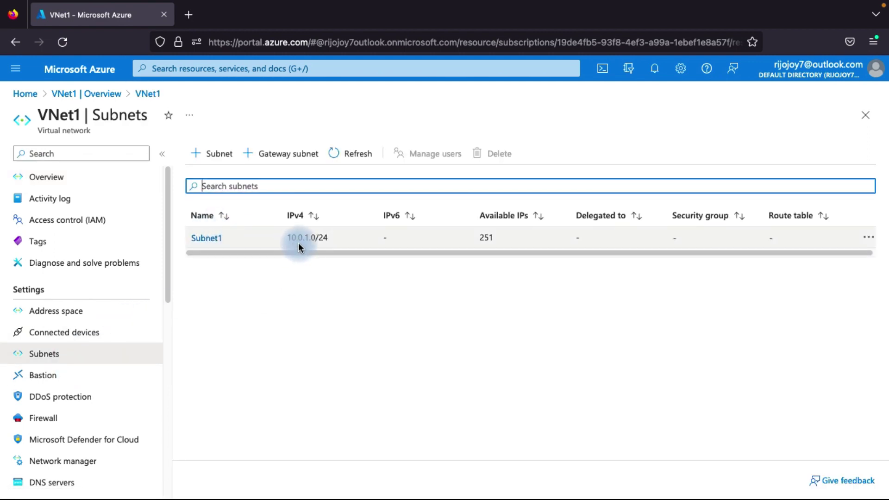
left_click(214, 157)
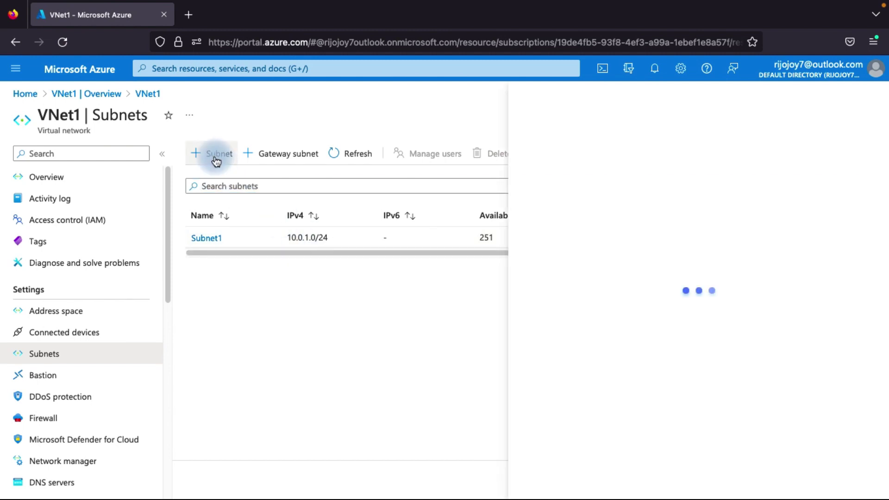
left_click(616, 157)
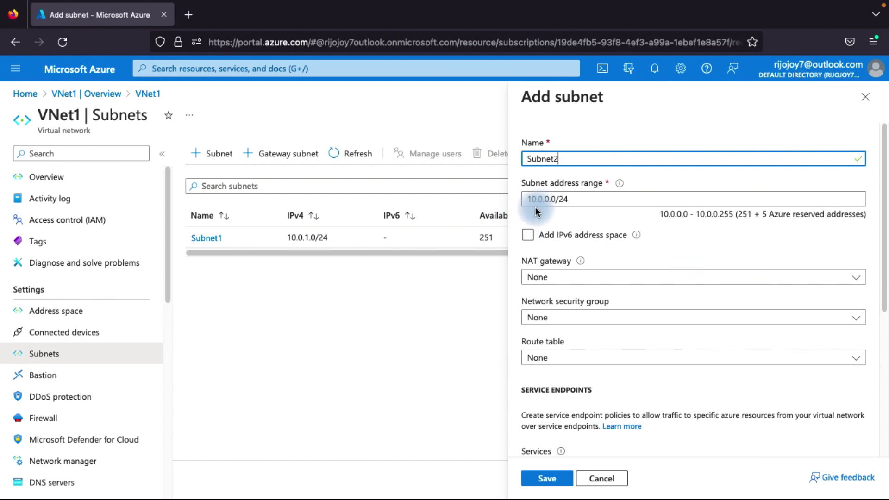
left_click(549, 199)
key("BackSpace")
type("2")
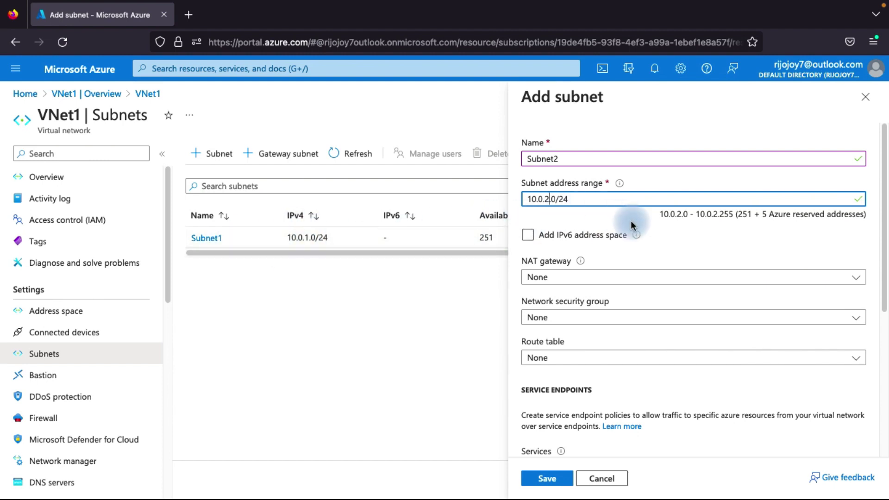
scroll(884, 213, "down", 5)
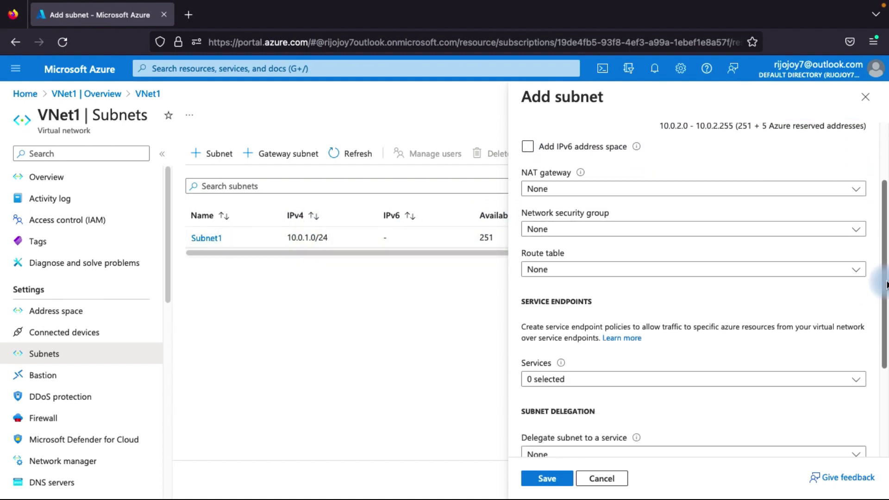
left_click(551, 479)
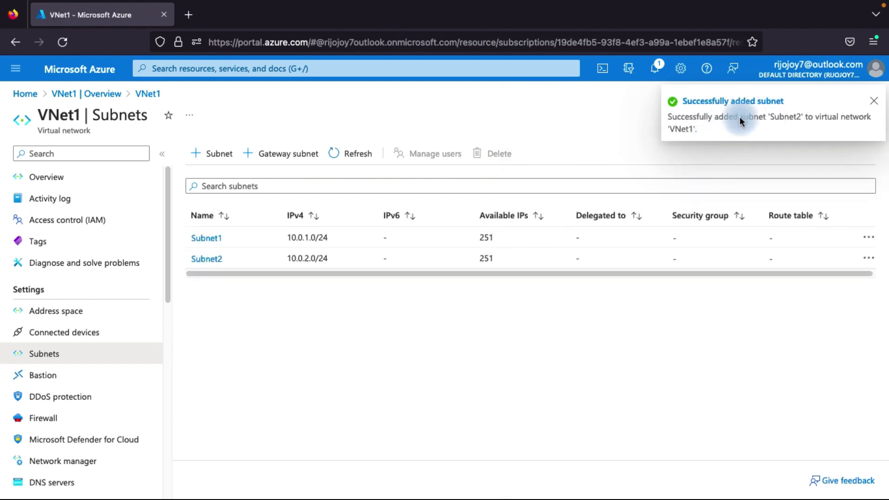
left_click_drag(169, 283, 166, 326)
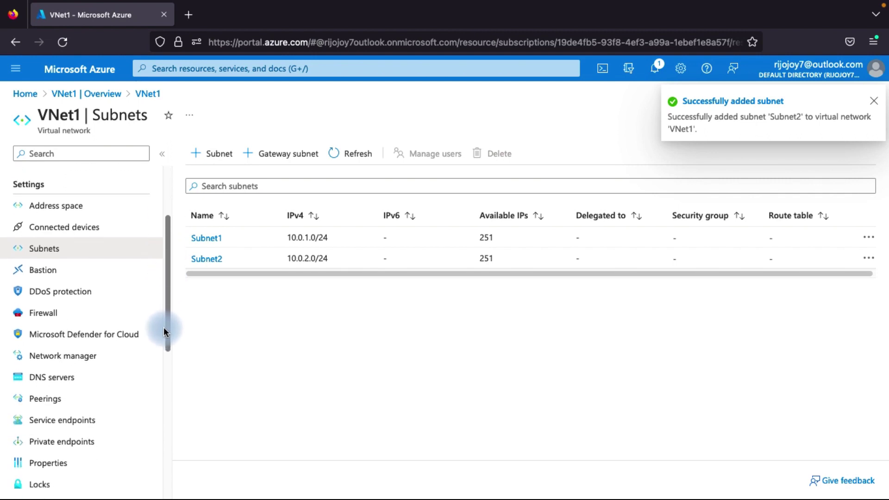
left_click(873, 101)
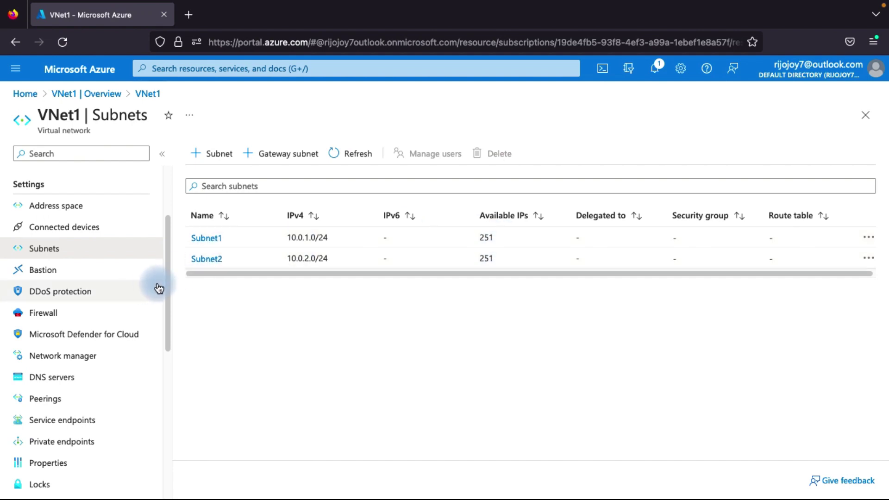
left_click_drag(167, 277, 146, 246)
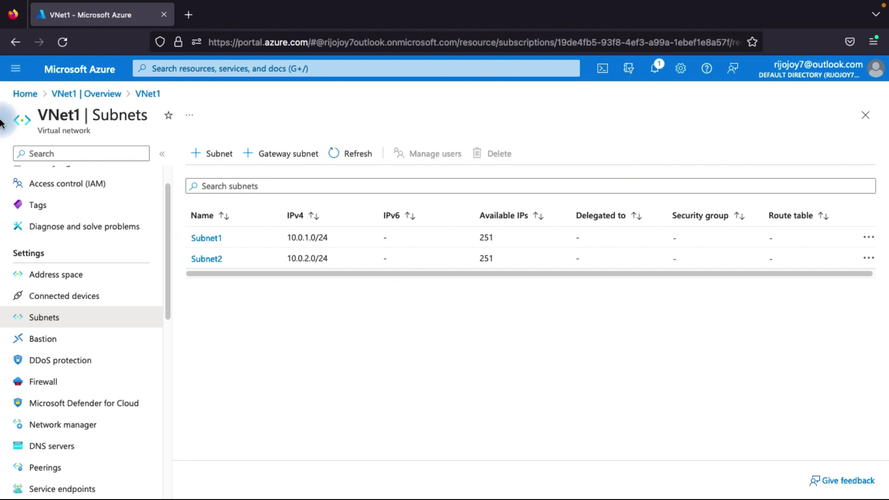
- Return to the resource groups, open VNetDemo1 and collapse the resource group list
left_click(87, 74)
left_click(195, 166)
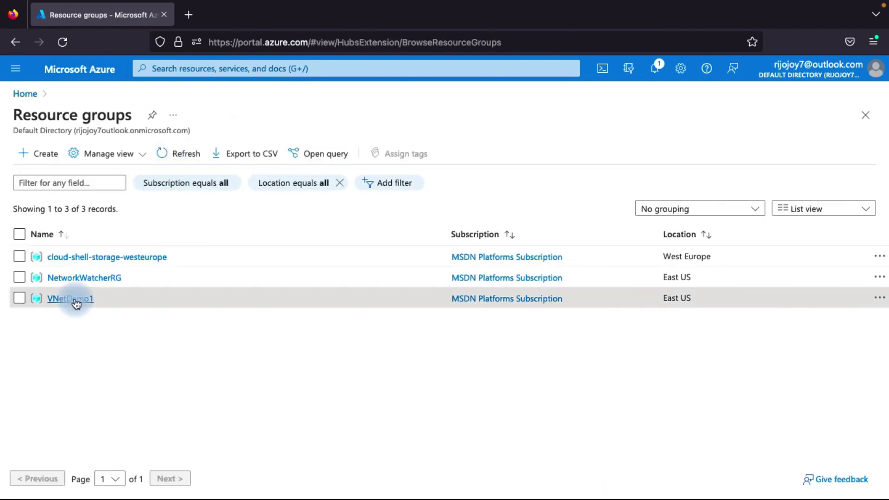
left_click(74, 299)
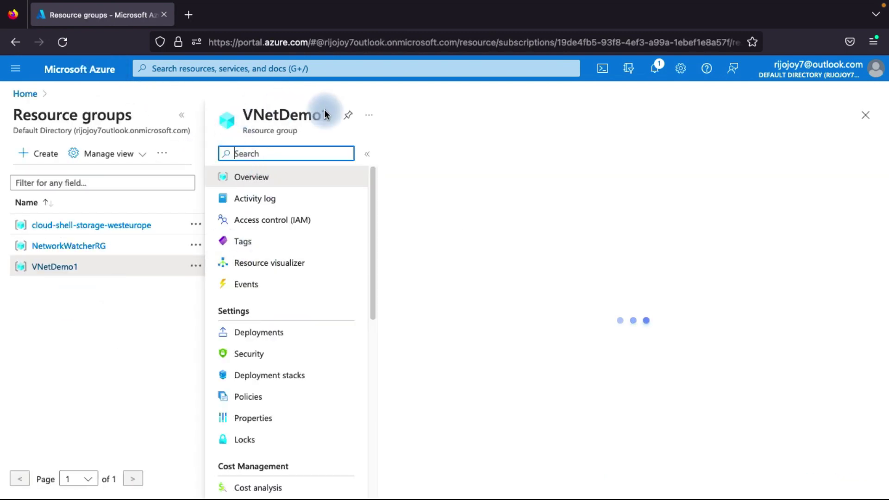
left_click(181, 115)
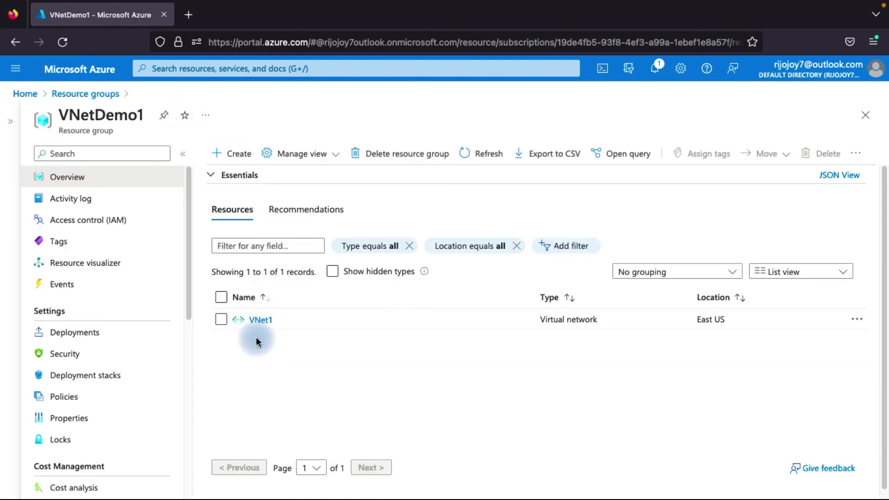
- Find Microsoft's Virtual machine offer in the Marketplace and start creating one in VNetDemo1
left_click(230, 153)
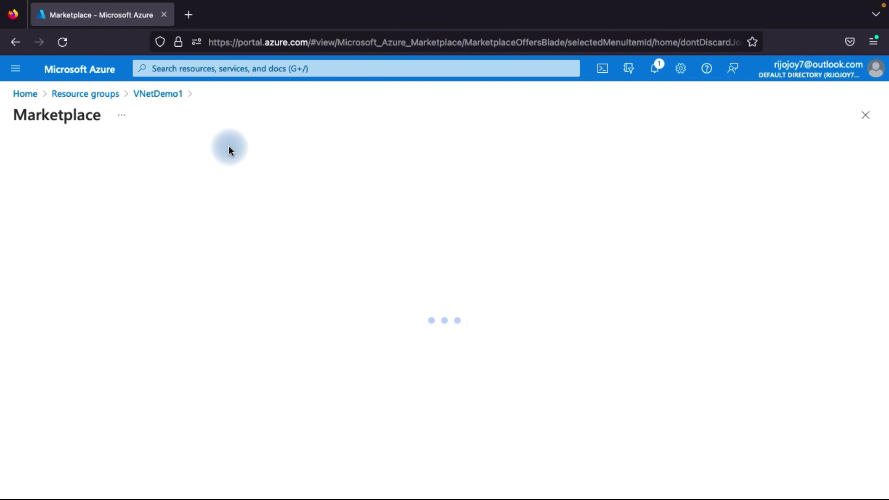
left_click(220, 165)
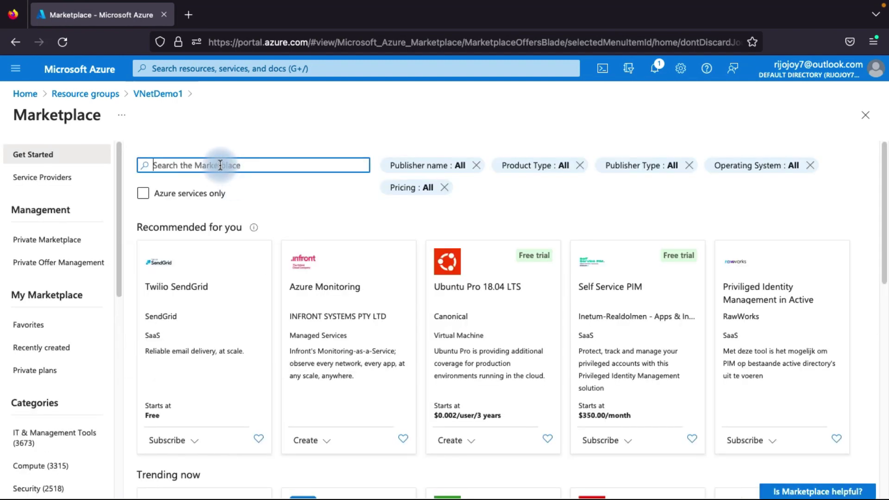
type("virtu")
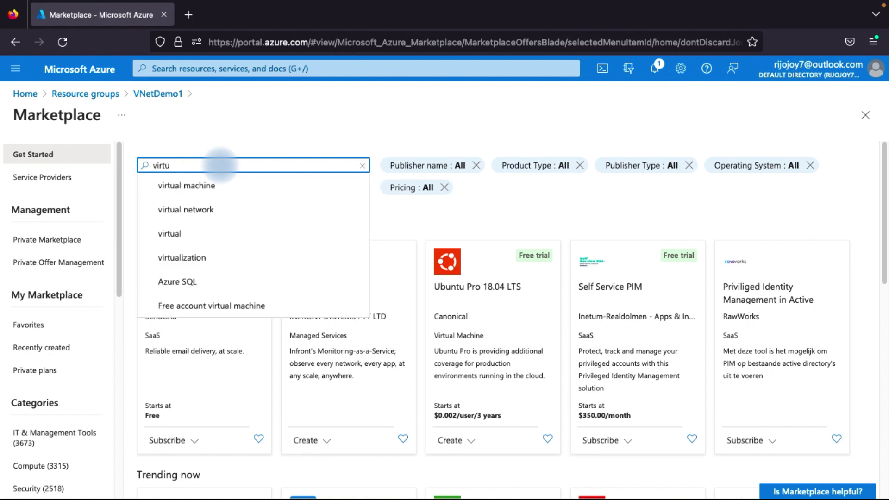
left_click(195, 190)
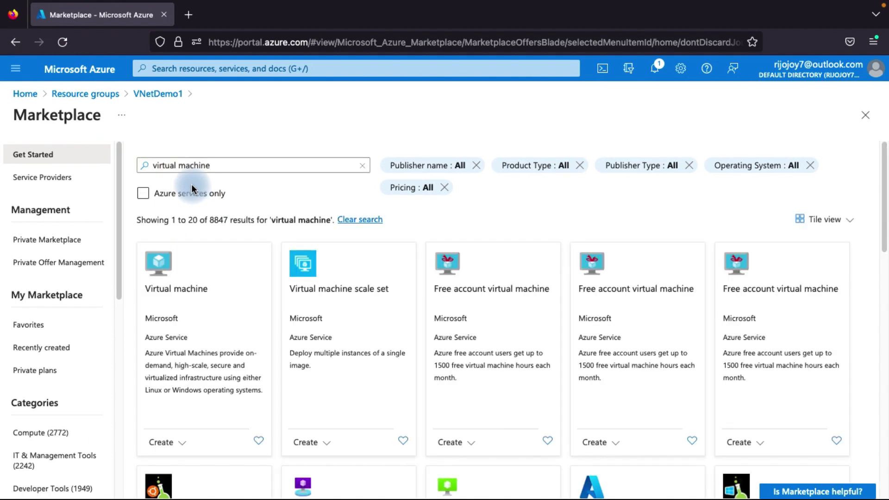
left_click(173, 320)
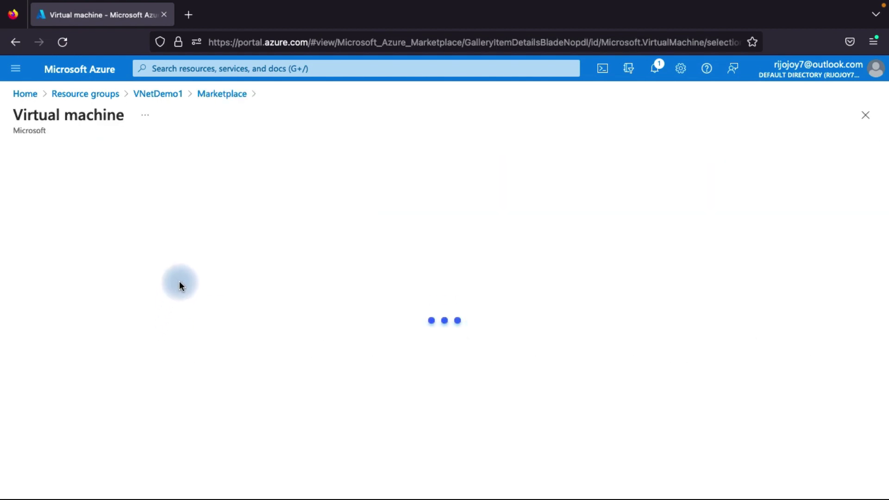
left_click(277, 247)
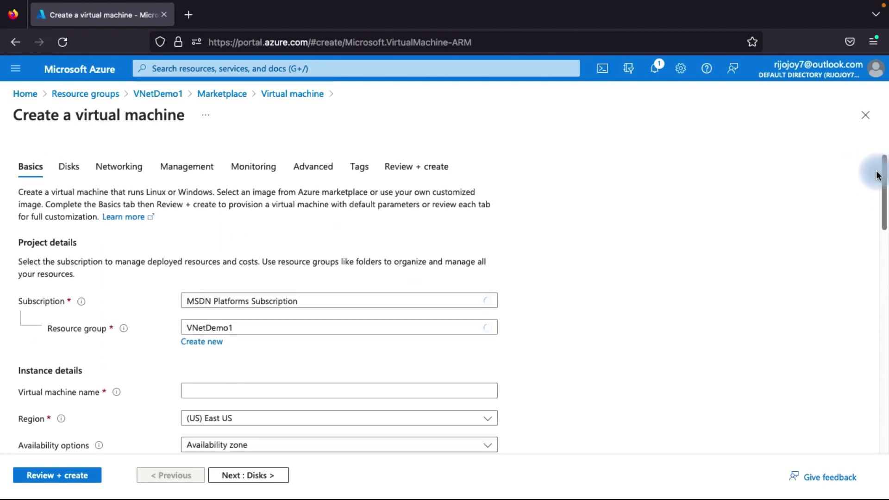
- Look over the virtual machine's basic settings and select VNet1 as its virtual network in the networking settings
scroll(880, 176, "down", 3)
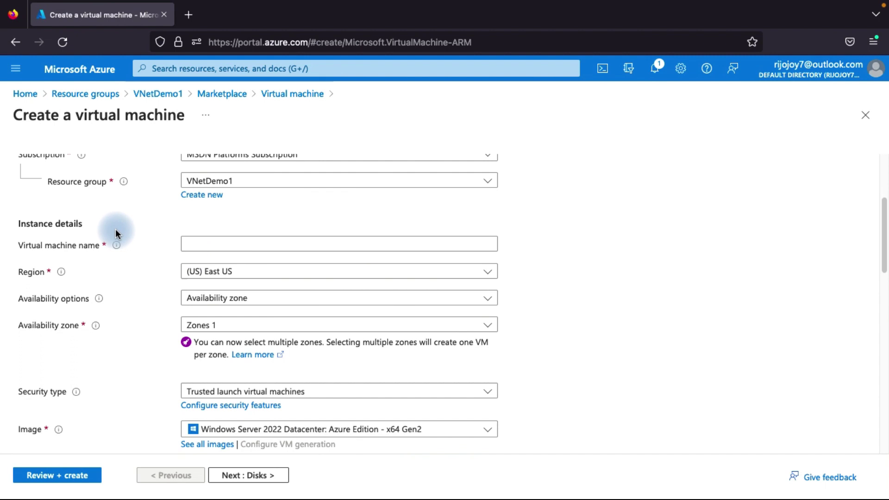
left_click(248, 242)
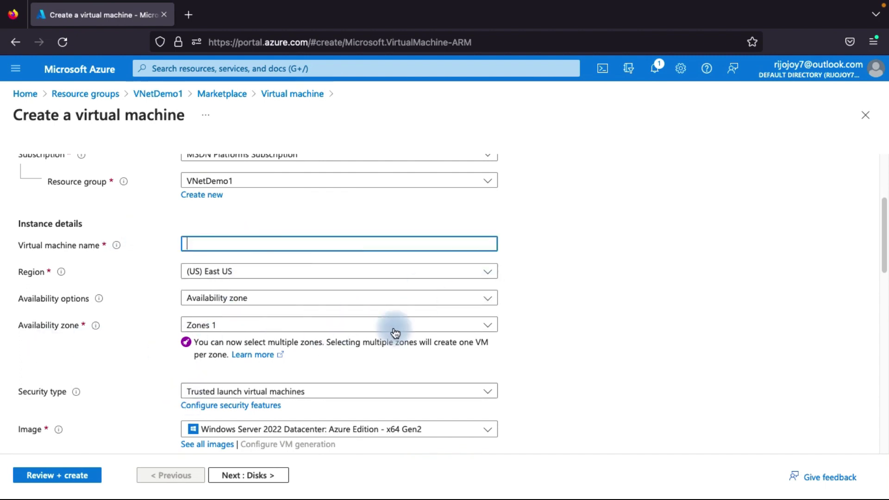
scroll(881, 247, "up", 5)
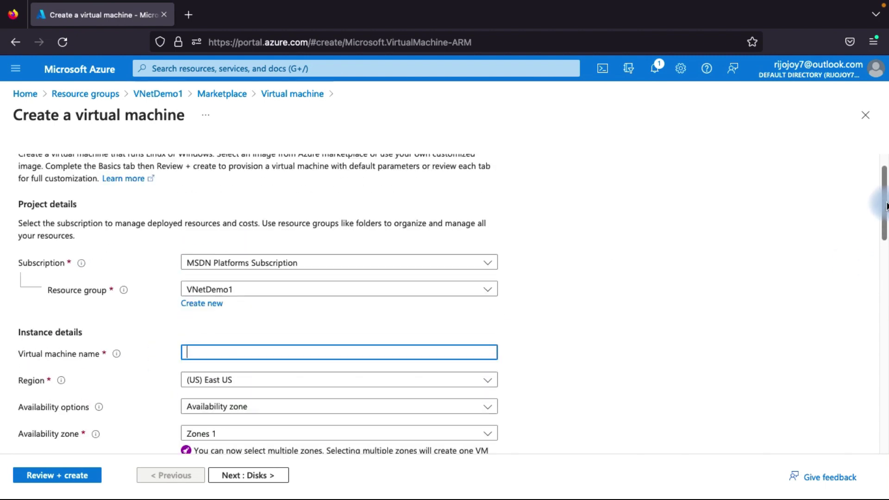
left_click(121, 167)
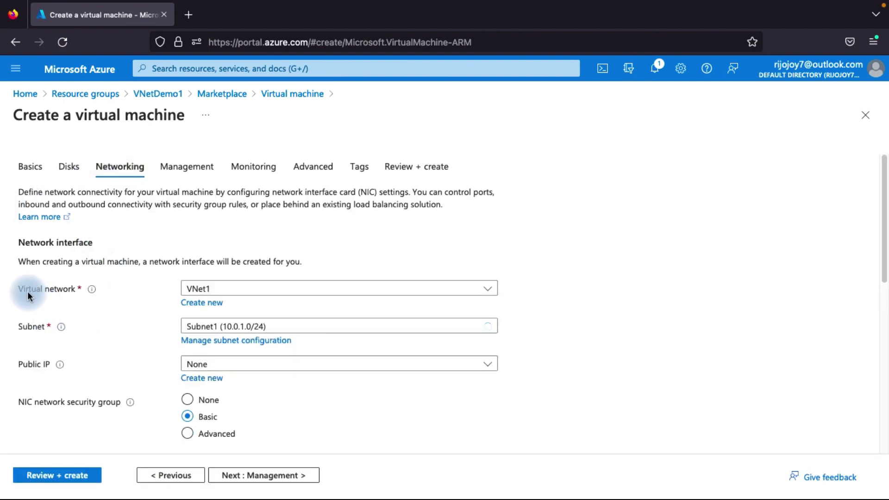
left_click(241, 294)
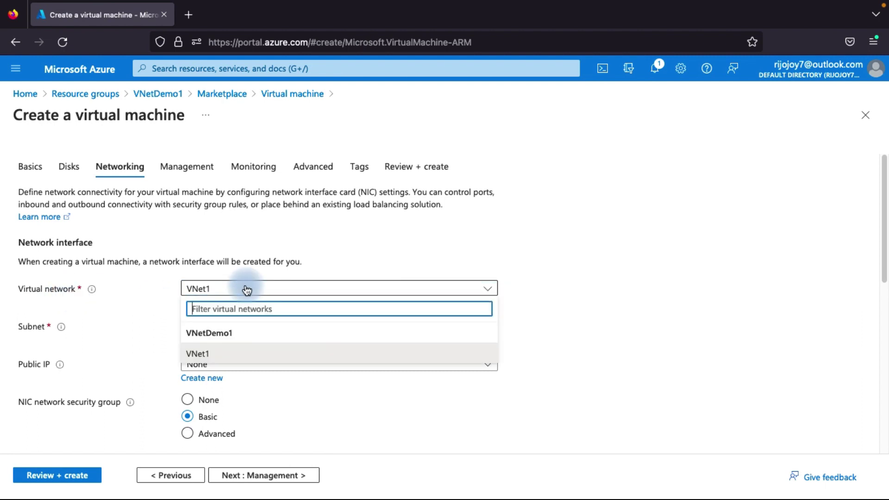
left_click(205, 356)
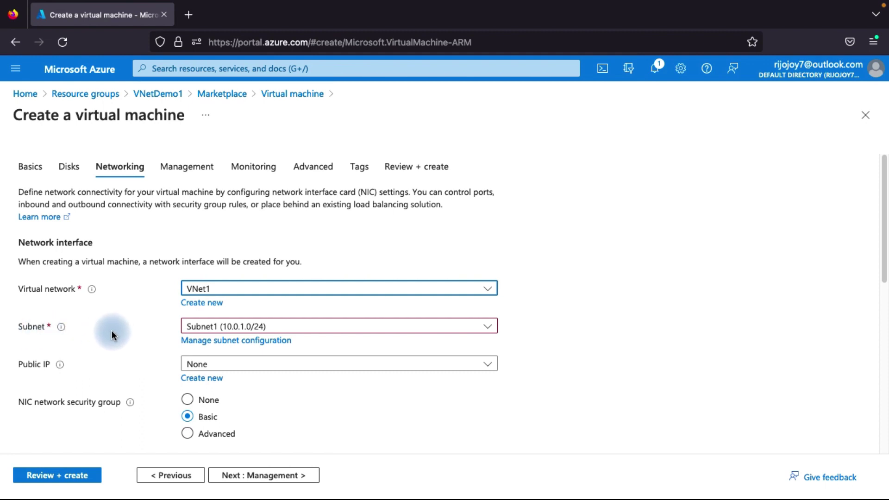
- Try Subnet2 (10.0.2.0/24) as the virtual machine's subnet and switch it back to Subnet1 (10.0.1.0/24)
left_click(199, 328)
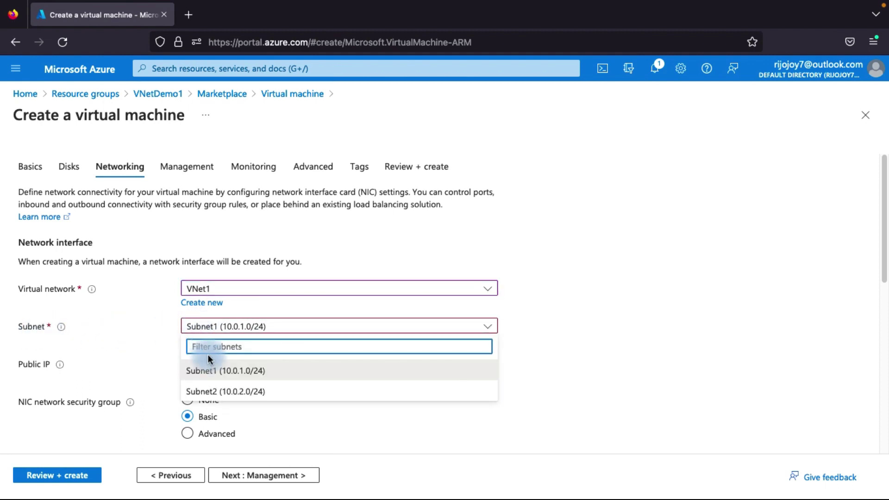
left_click(214, 394)
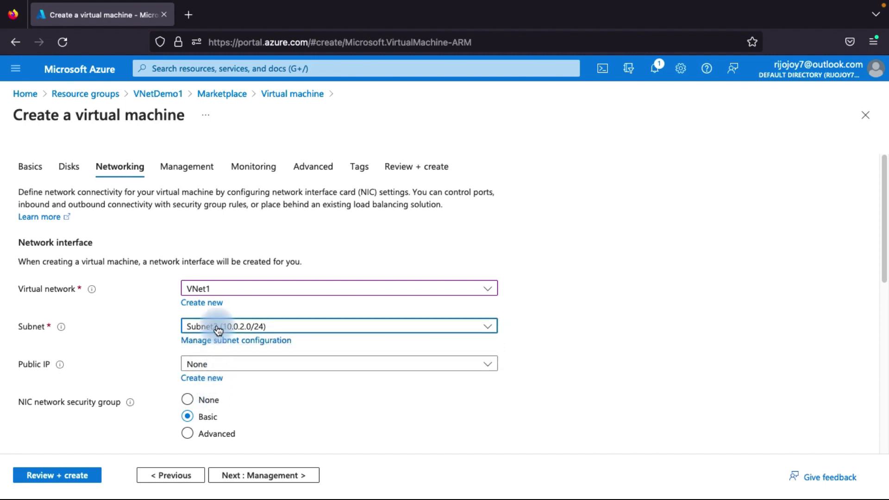
left_click(218, 328)
left_click(207, 369)
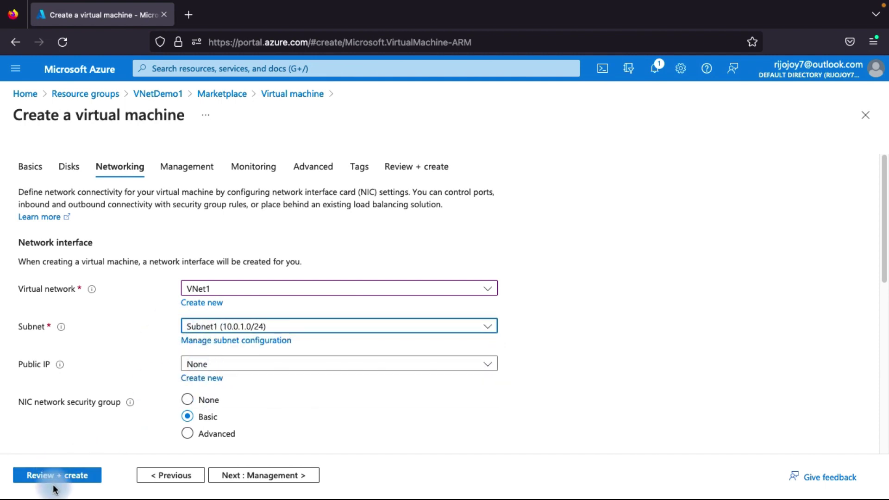